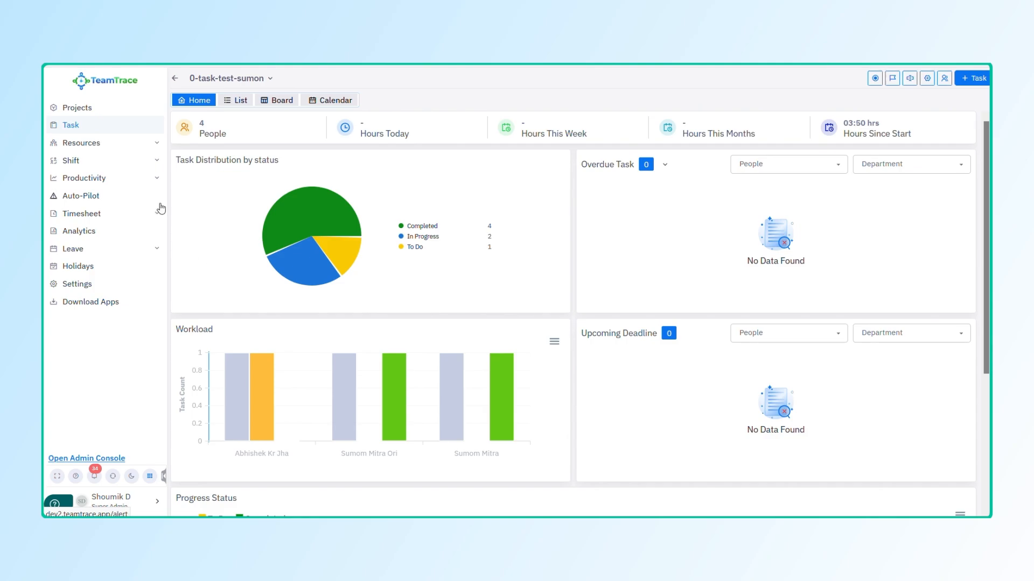
Step: Open the Active Tasks overview listing all 1676 task lists
left_click(76, 131)
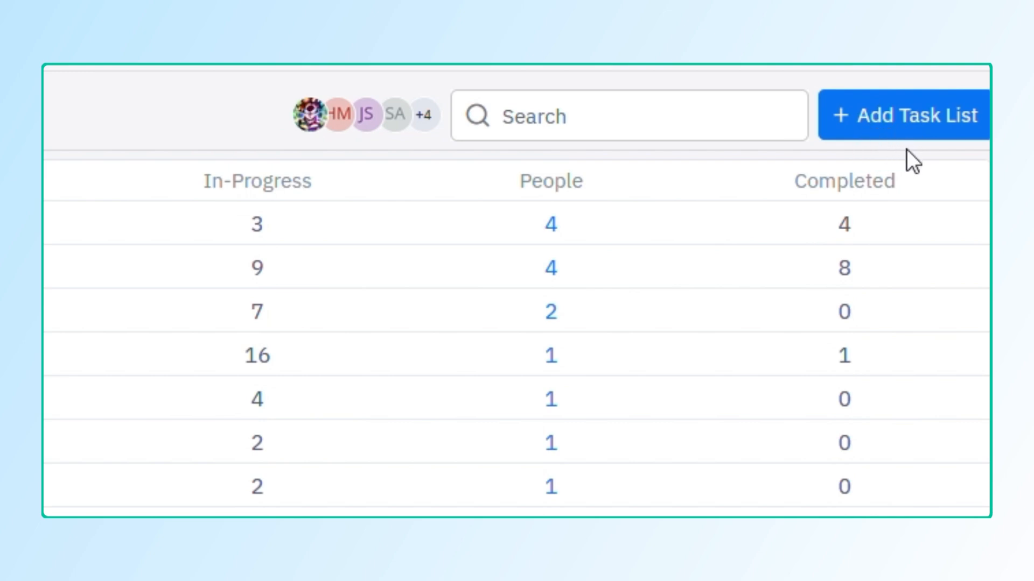
Step: Start a new task list named 'New Project Task'
left_click(898, 134)
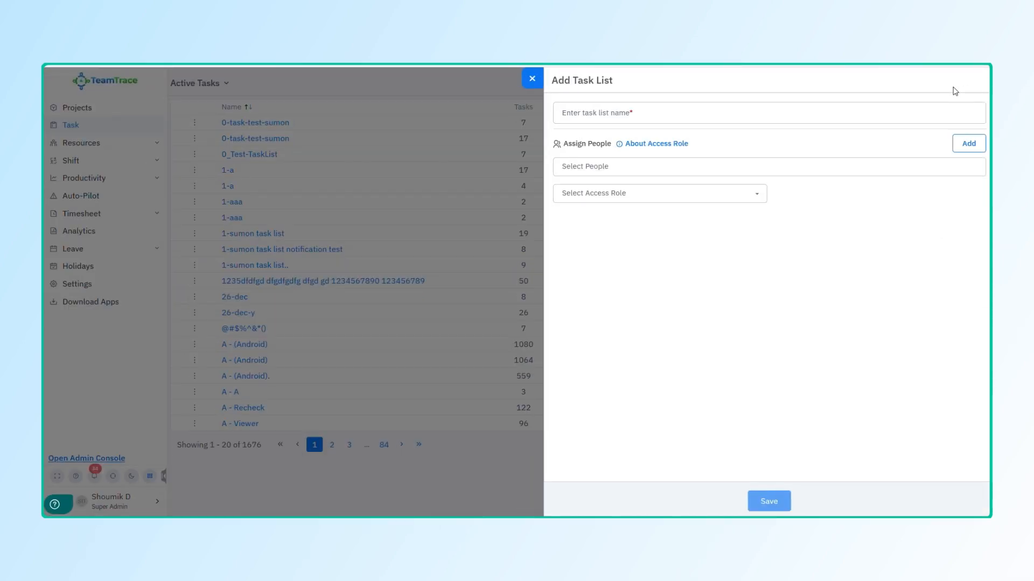
left_click(748, 113)
type("New")
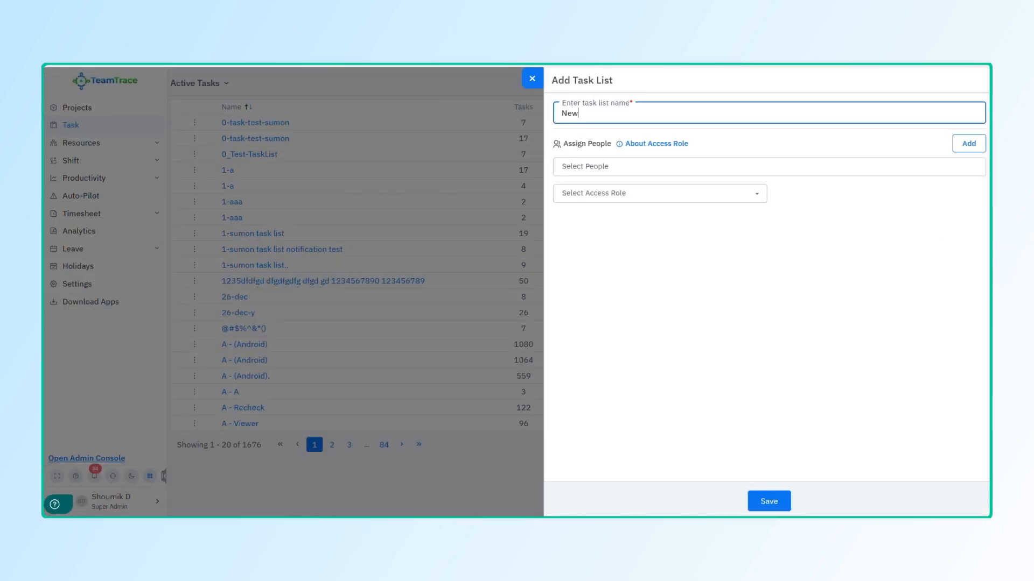
type(" Project Task")
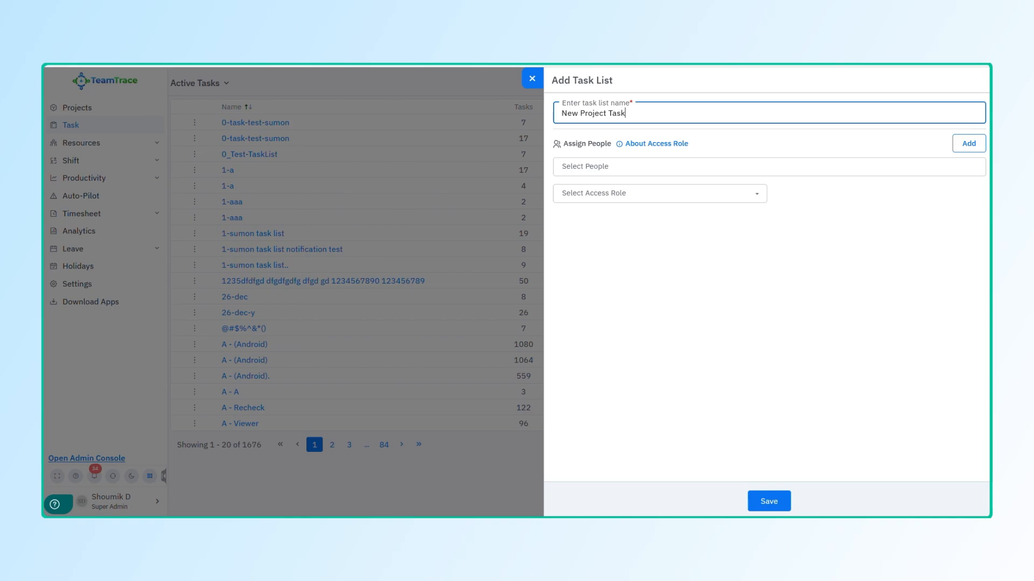
Step: Select four team members in the Select People list
left_click(712, 169)
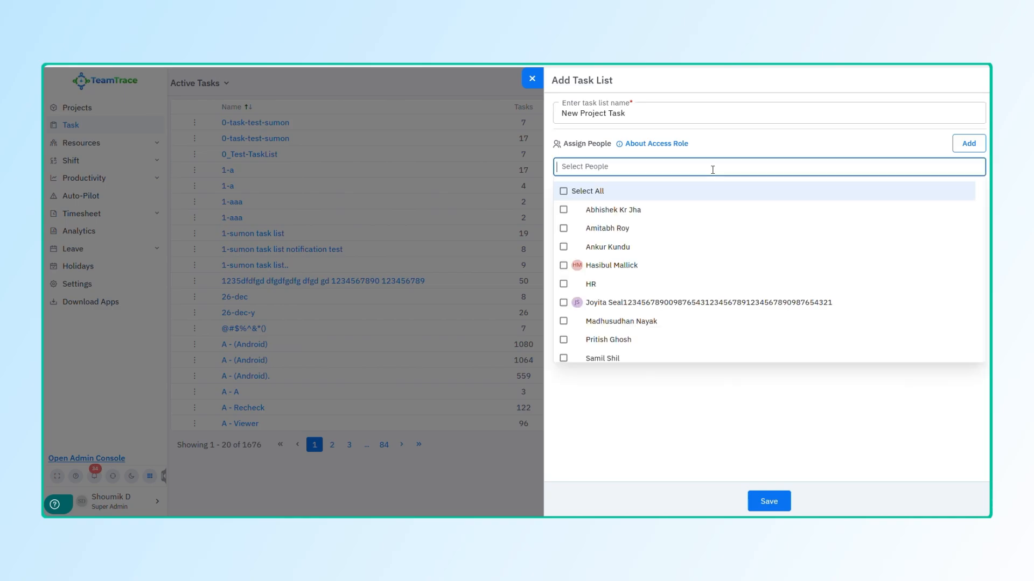
left_click(670, 216)
left_click(656, 229)
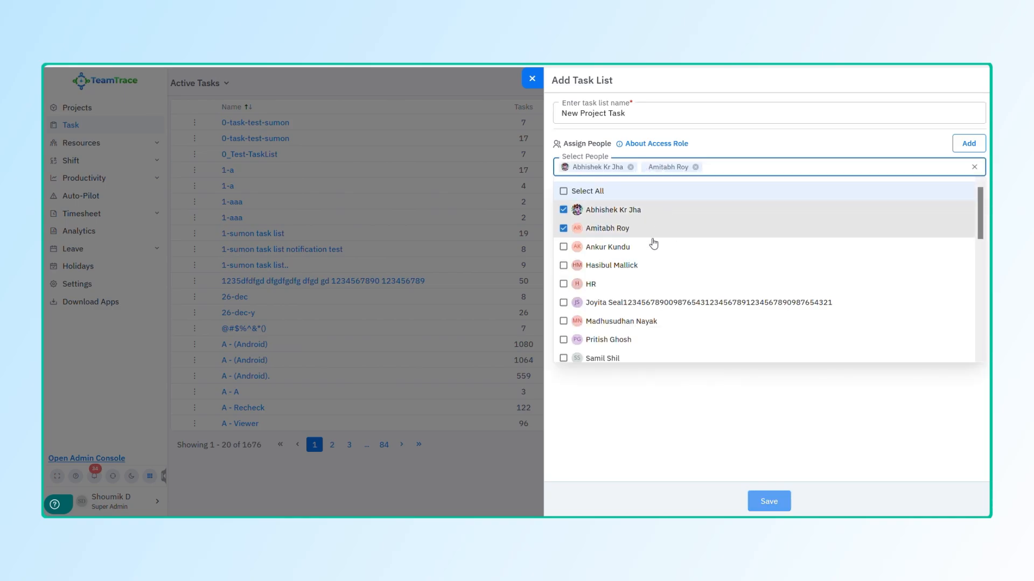
left_click(651, 248)
left_click(653, 267)
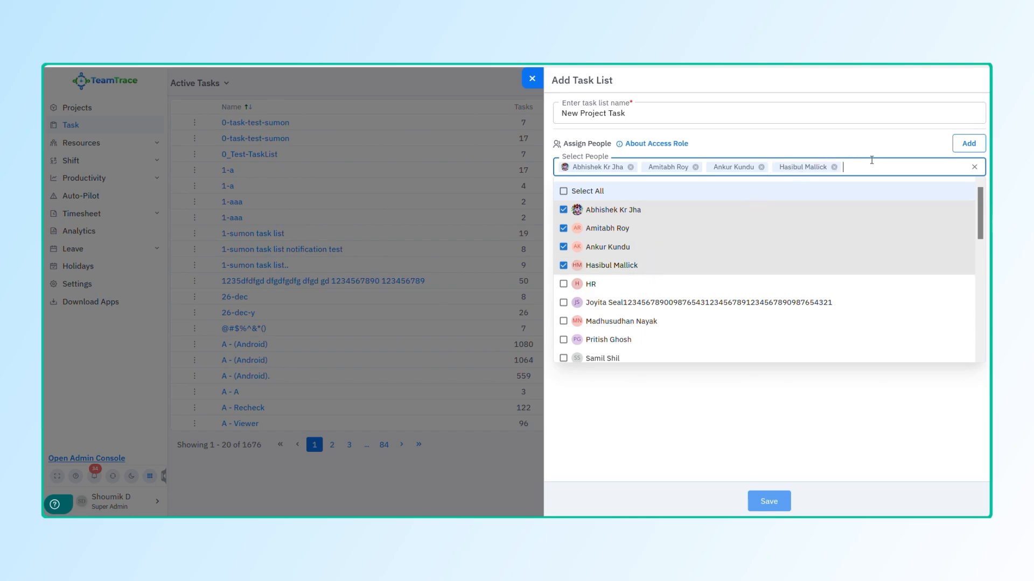
left_click(857, 150)
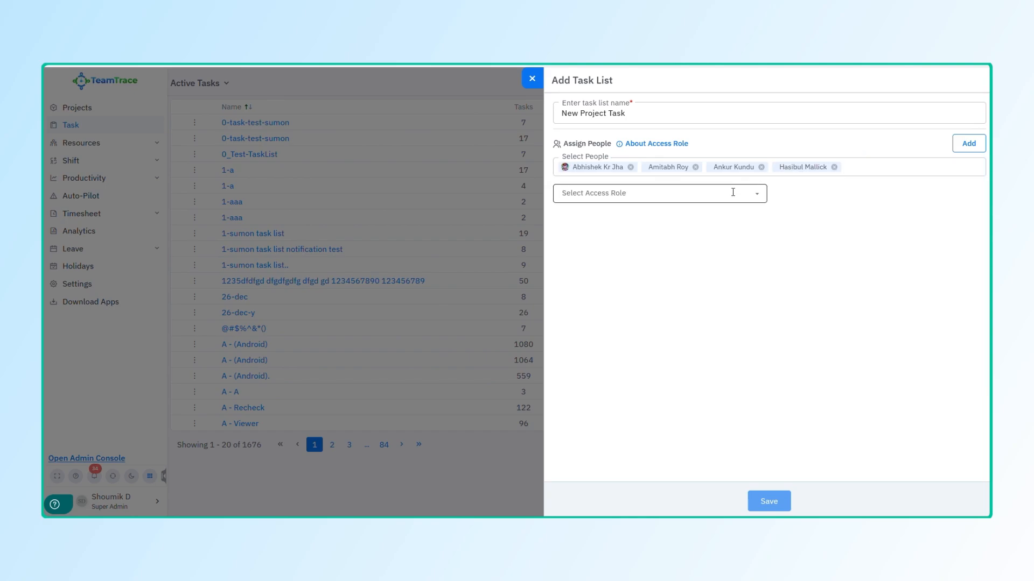
Step: Add the four members with the Viewer access role and save the list
left_click(732, 195)
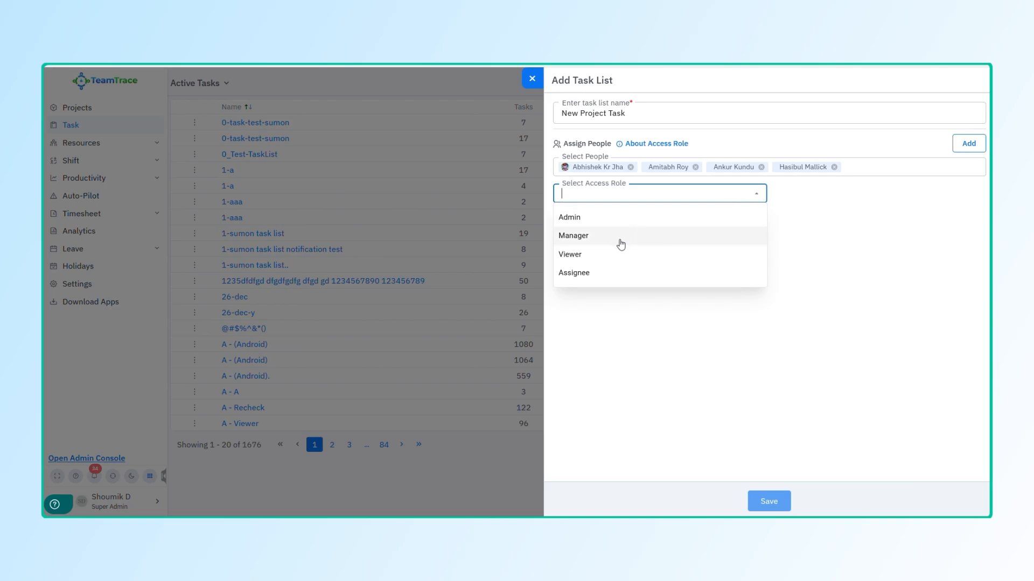
left_click(619, 238)
left_click(654, 195)
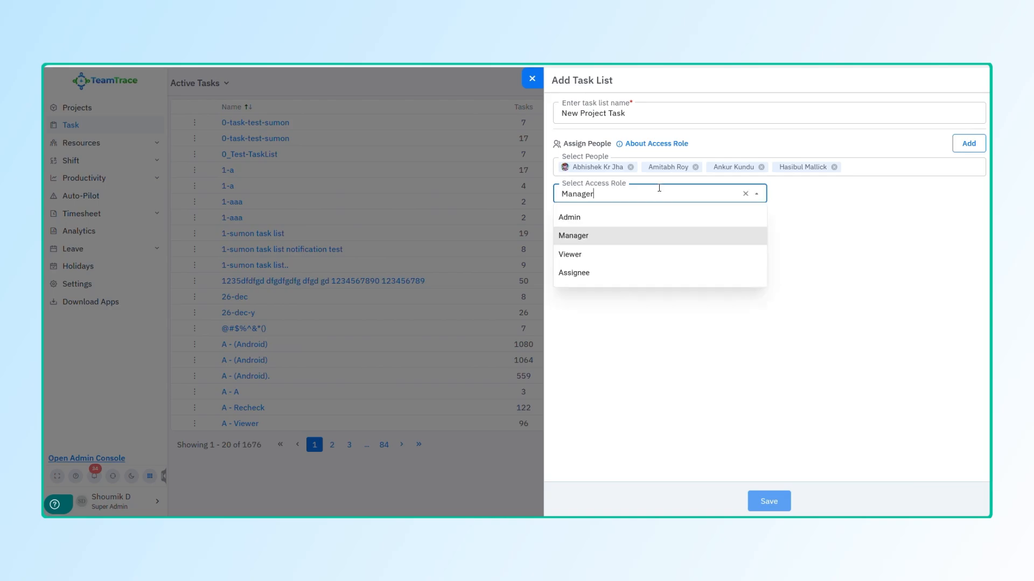
left_click(614, 257)
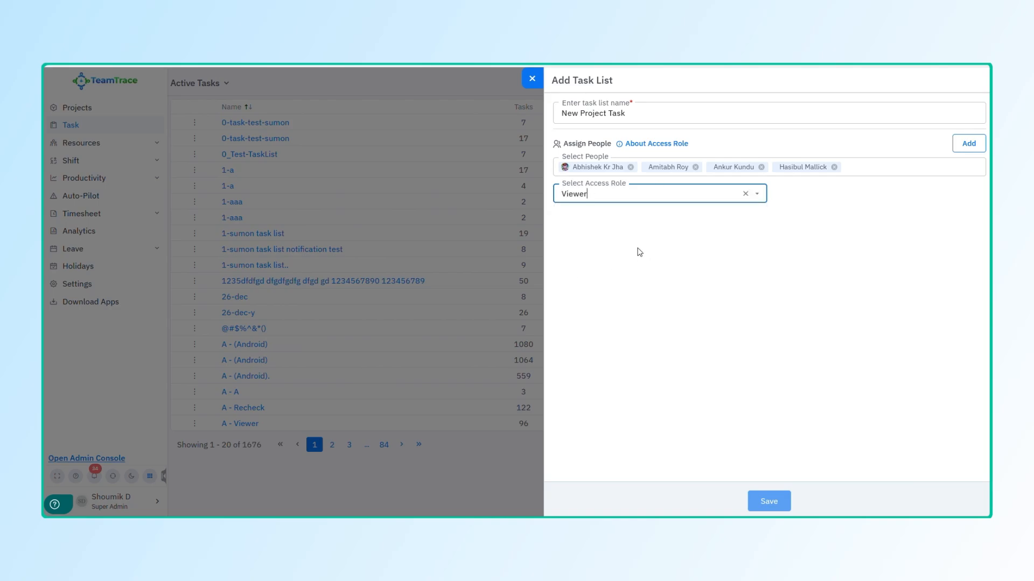
left_click(969, 144)
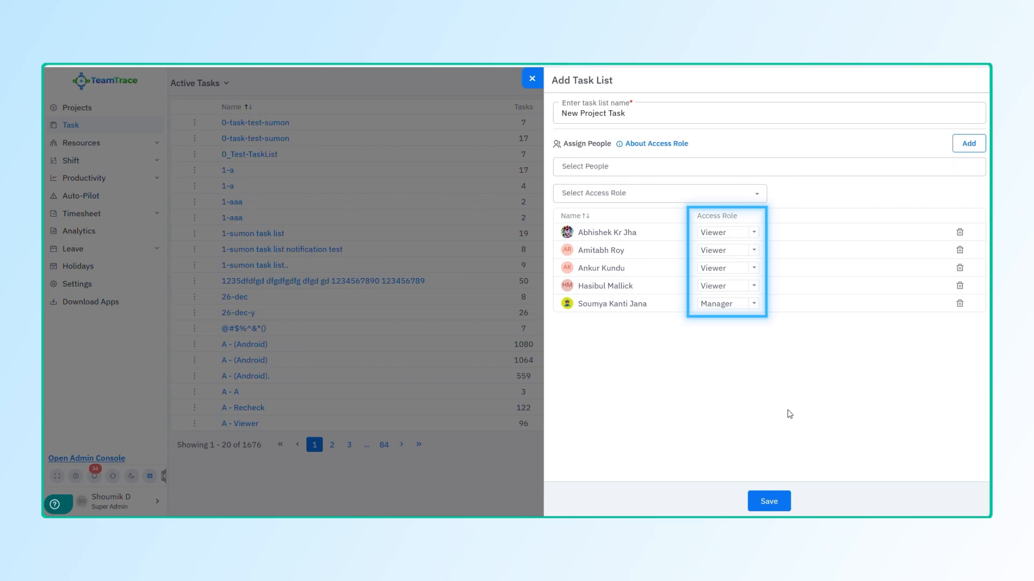
left_click(770, 502)
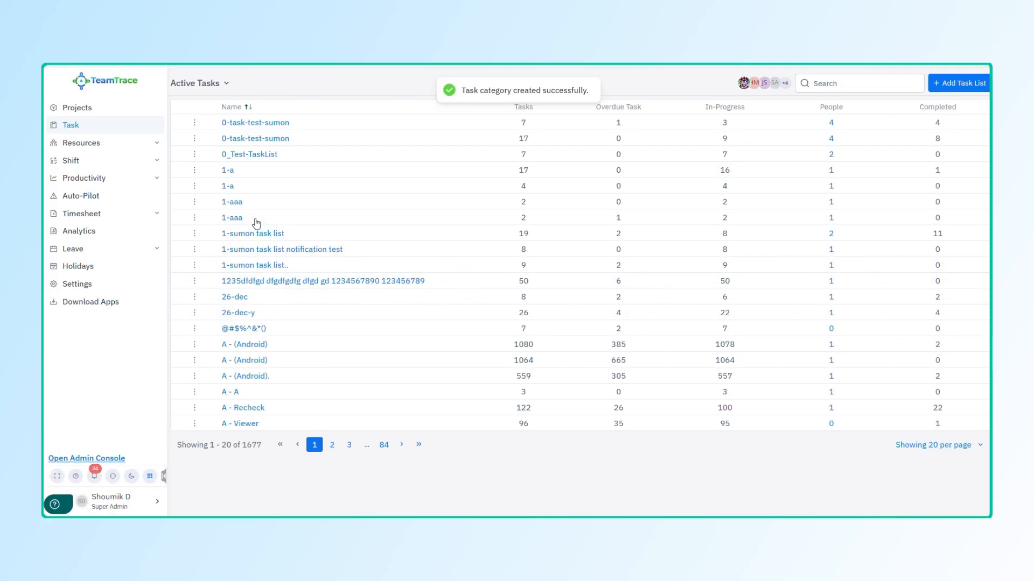
Step: Search for 'new project' and open the New Project Task dashboard
left_click(845, 84)
type("new project")
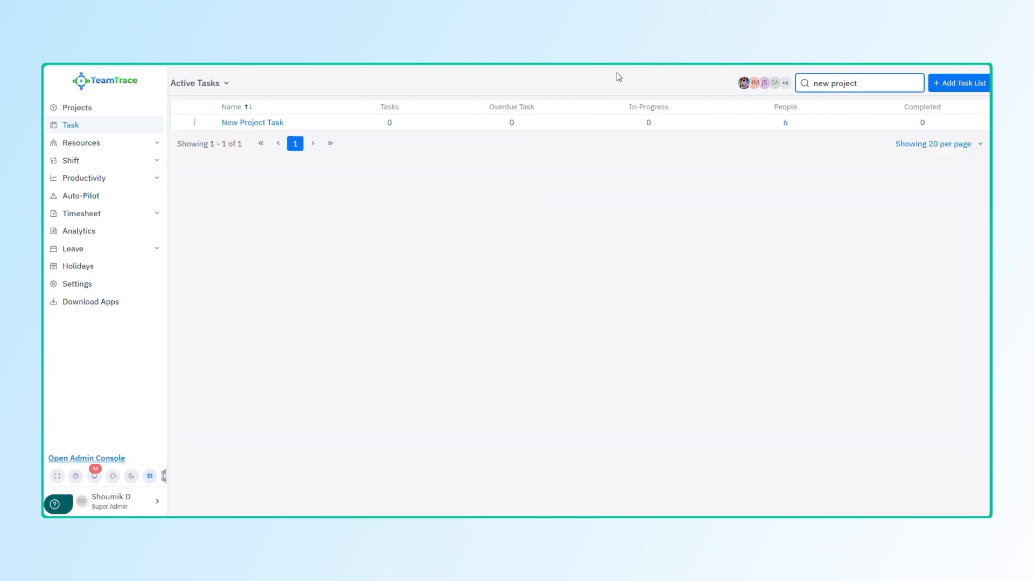
left_click(274, 123)
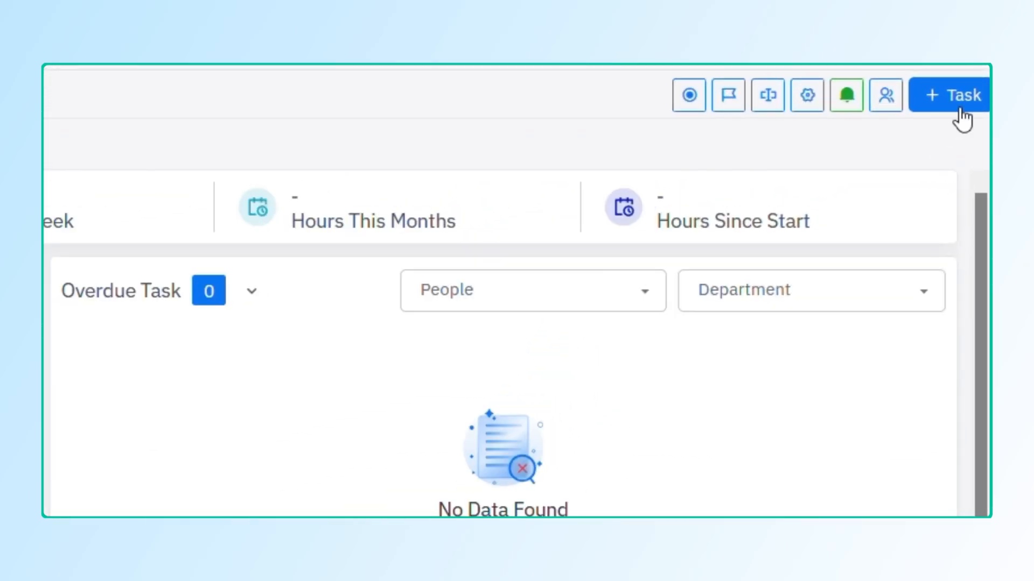
Step: Start a new task 'Task 1' with status To Do and description 'Short description'
left_click(958, 103)
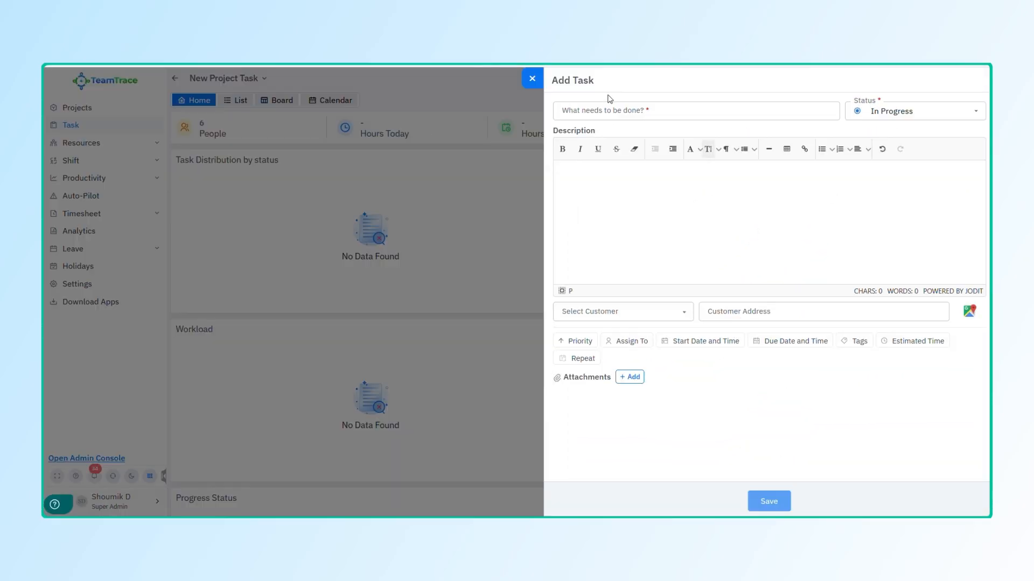
left_click(602, 109)
type("Task 1")
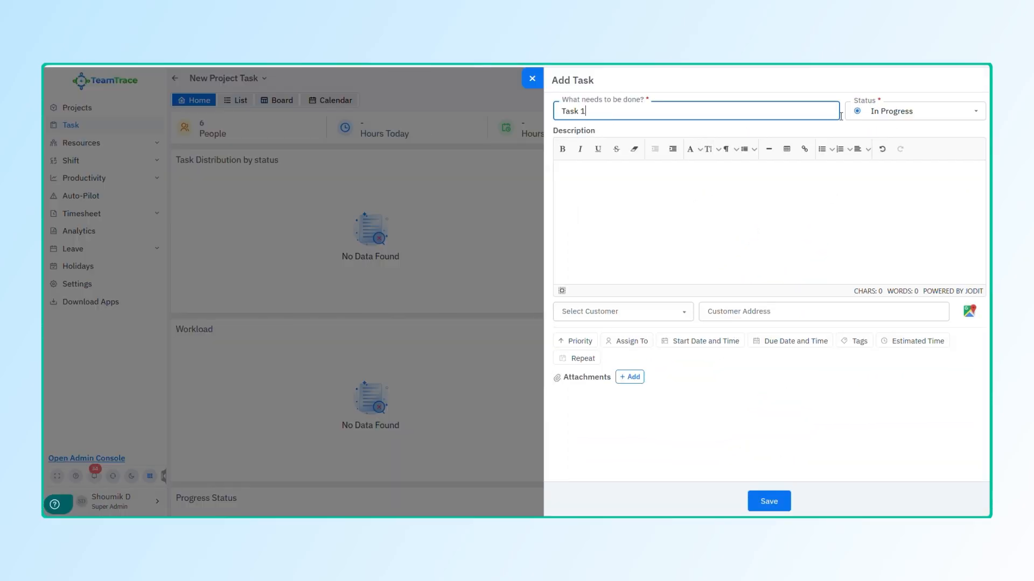
left_click(878, 111)
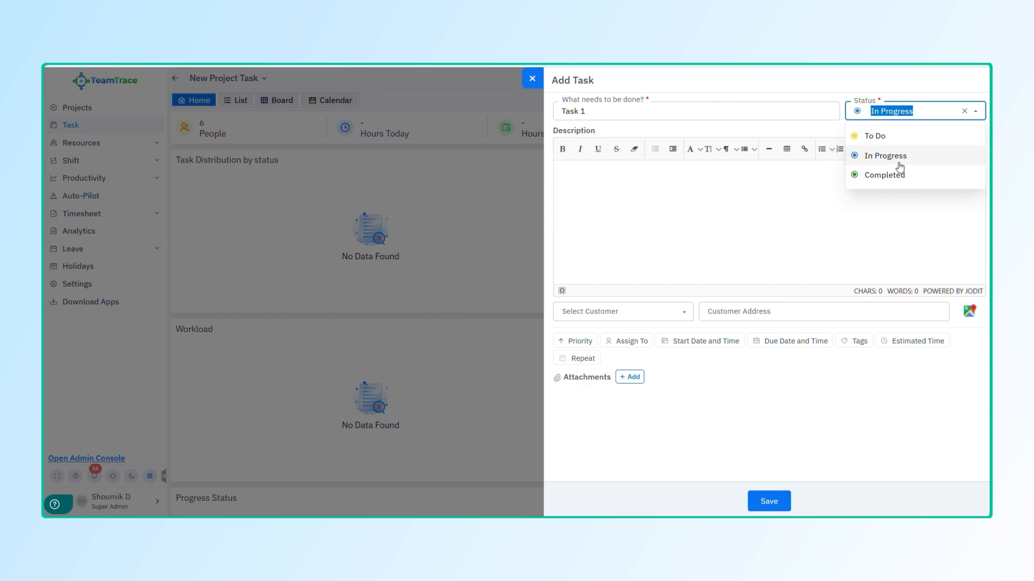
left_click(905, 134)
left_click(733, 163)
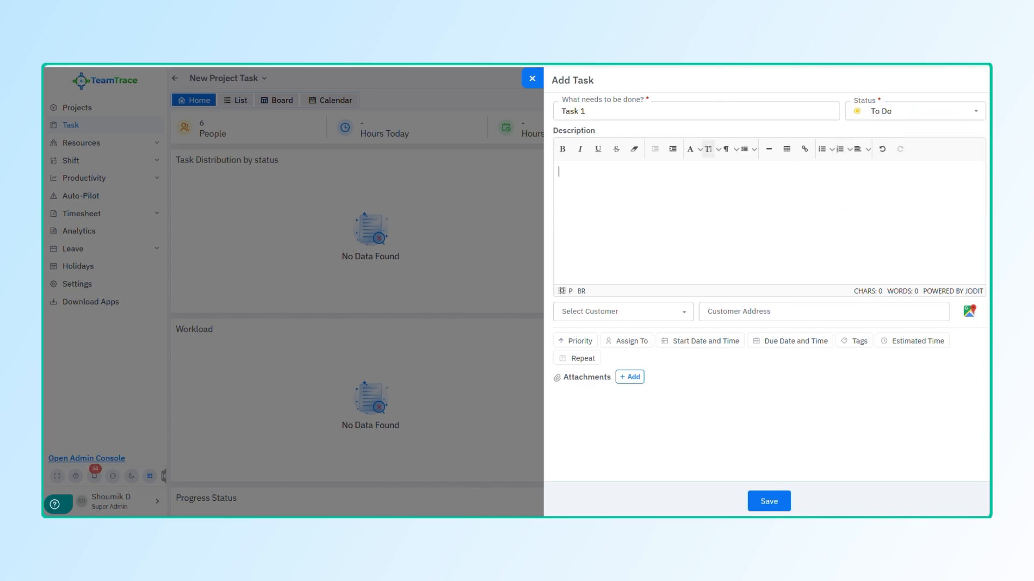
type("Short description")
Step: Choose the test company customer and set its address from the map
left_click(619, 311)
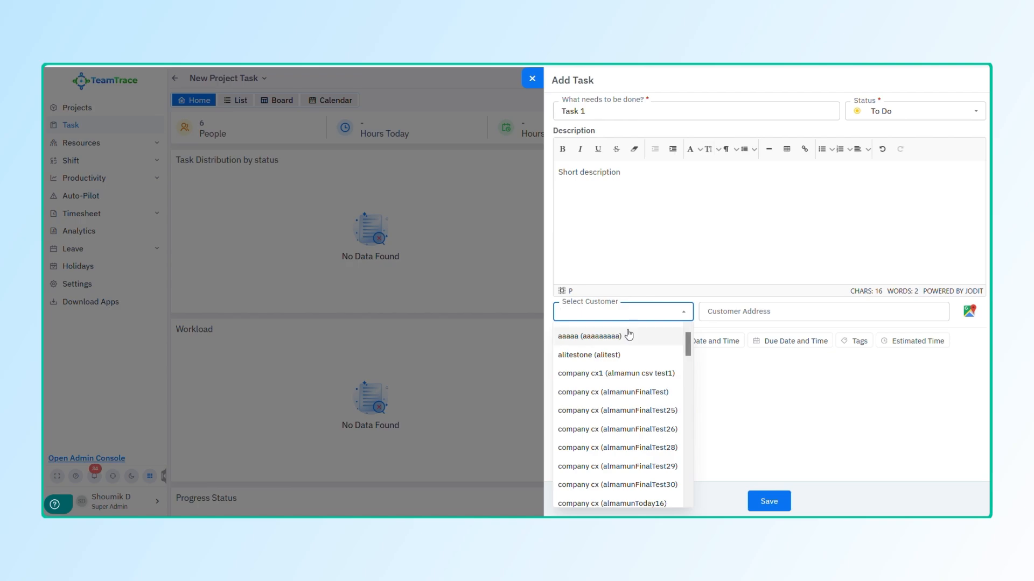
scroll(601, 398, "down", 5)
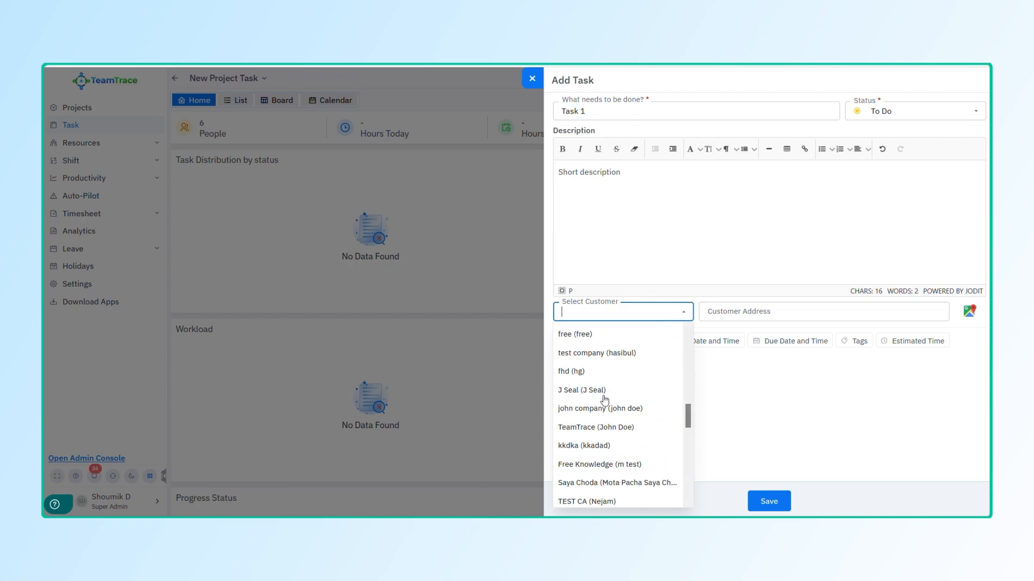
left_click(619, 351)
left_click(779, 313)
type("Add")
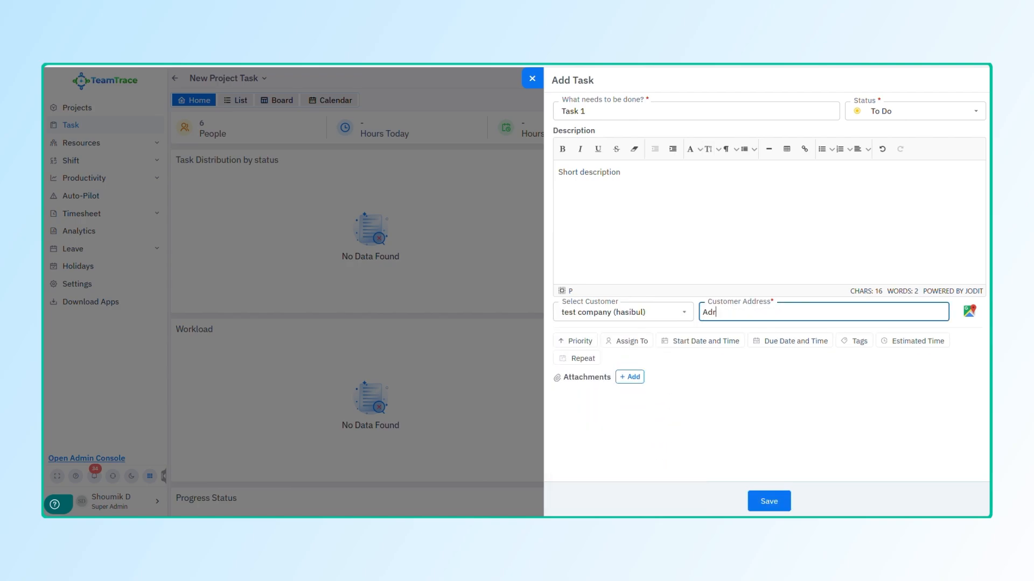
key("BackSpace")
key("BackSpace")
key("BackSpace")
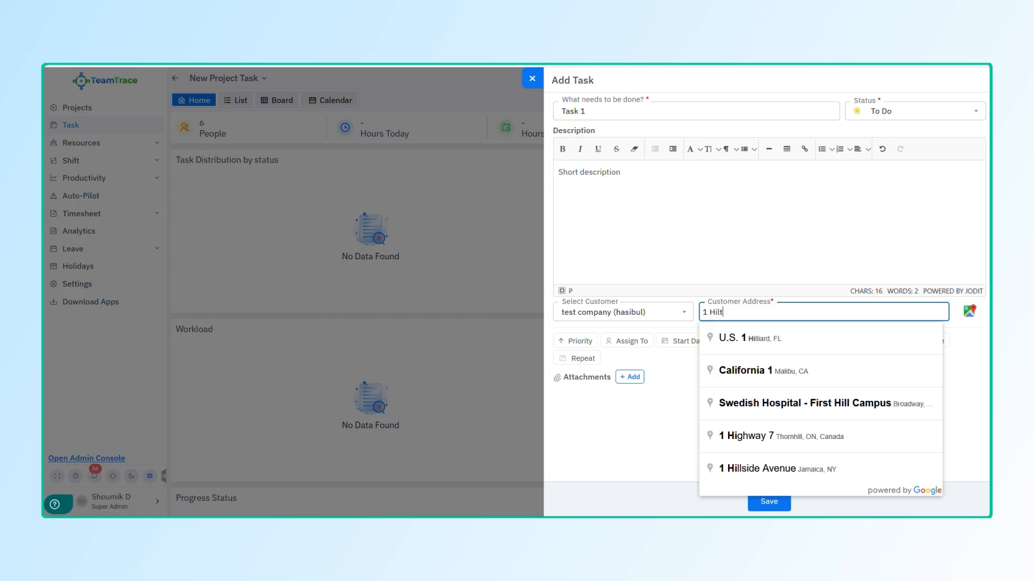
triple_click(791, 315)
key("BackSpace")
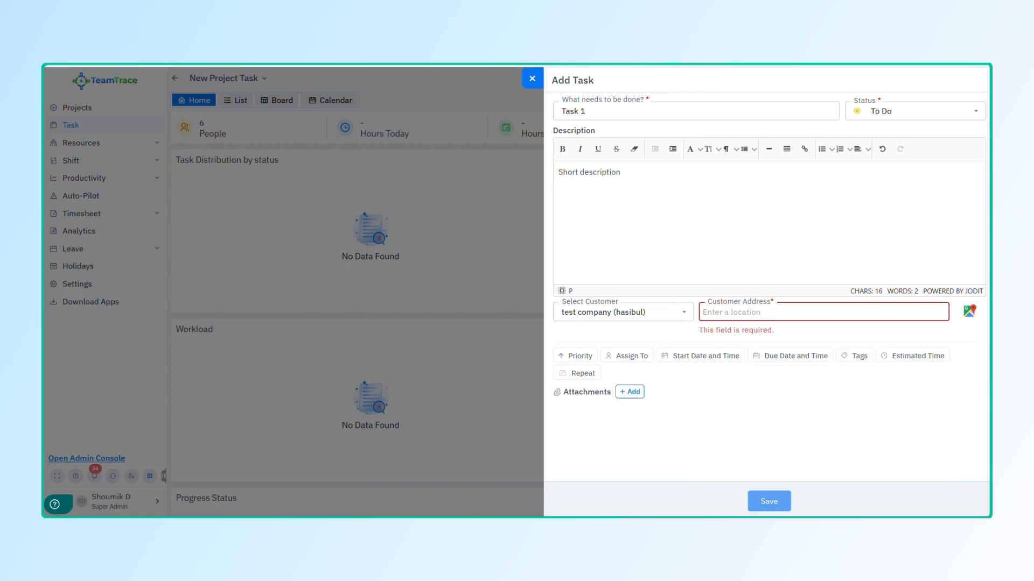
left_click(969, 311)
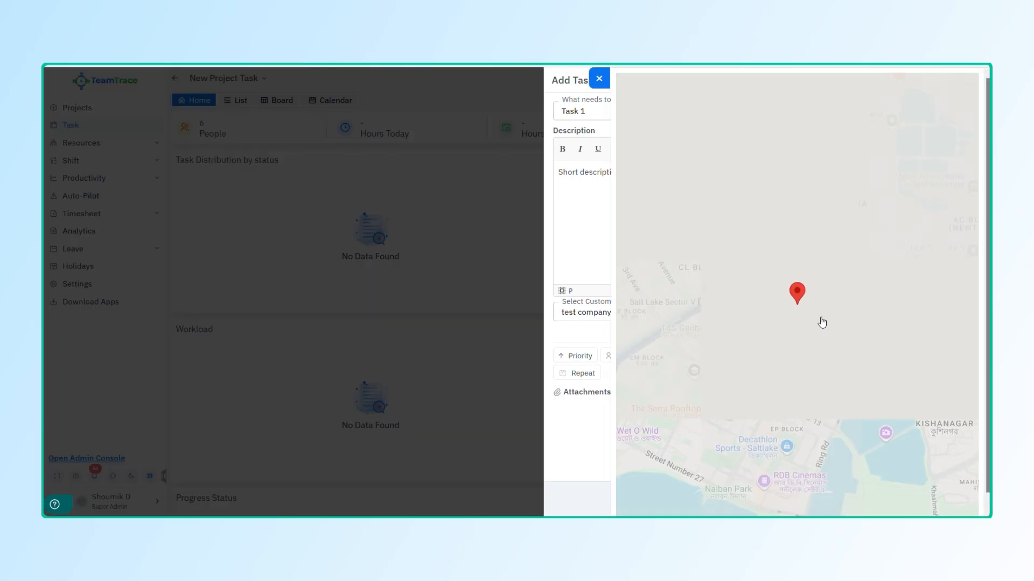
left_click(802, 309)
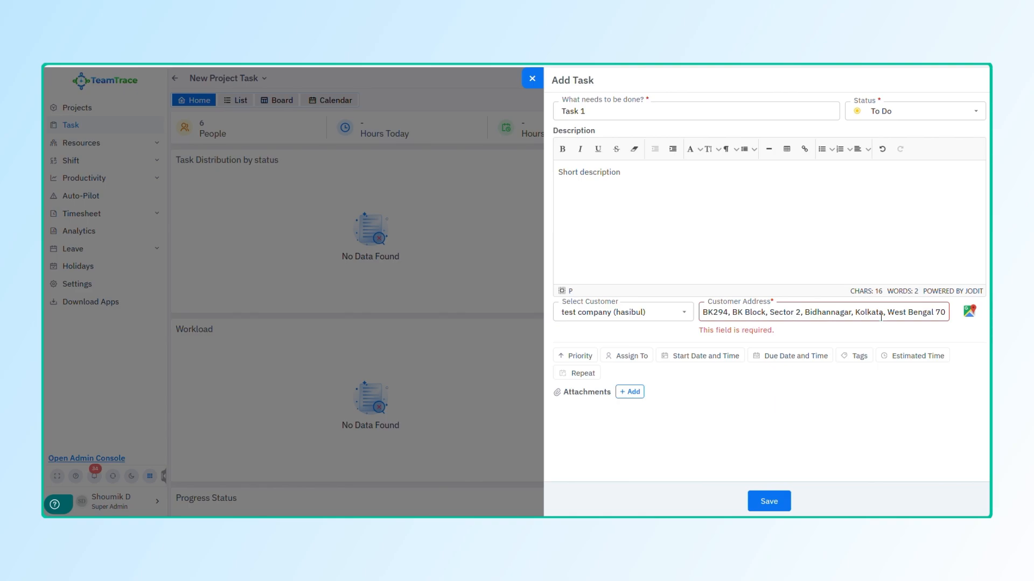
Step: Set Task 1's priority to High and assign it to yourself and a second person
left_click(578, 360)
left_click(586, 404)
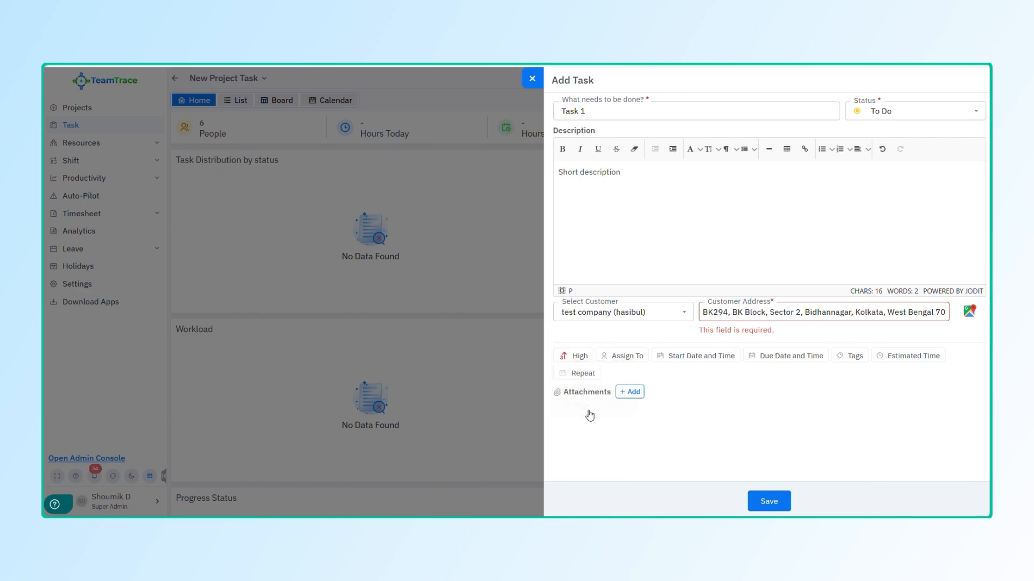
left_click(626, 356)
scroll(663, 457, "down", 1)
scroll(684, 417, "up", 1)
left_click(670, 389)
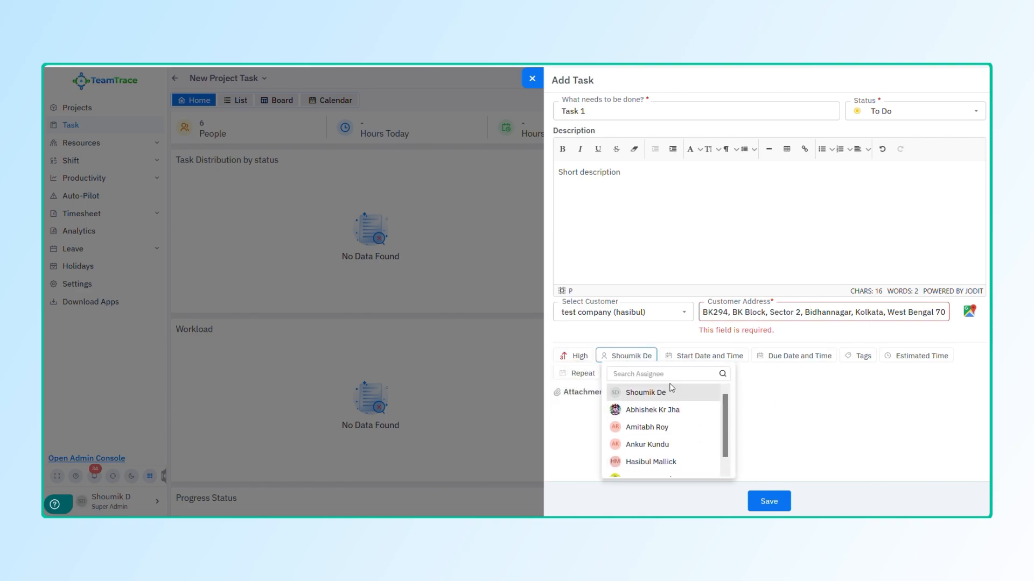
left_click(653, 409)
left_click(743, 416)
Step: Set the start to August 3, 3:40 PM and due to August 20, 3:30 PM
left_click(706, 356)
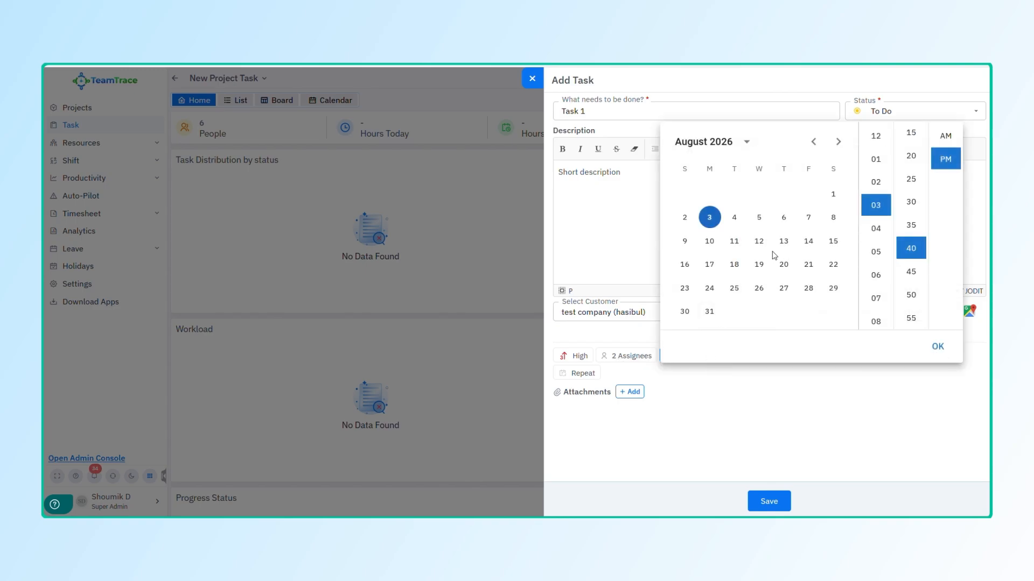
left_click(938, 346)
left_click(795, 356)
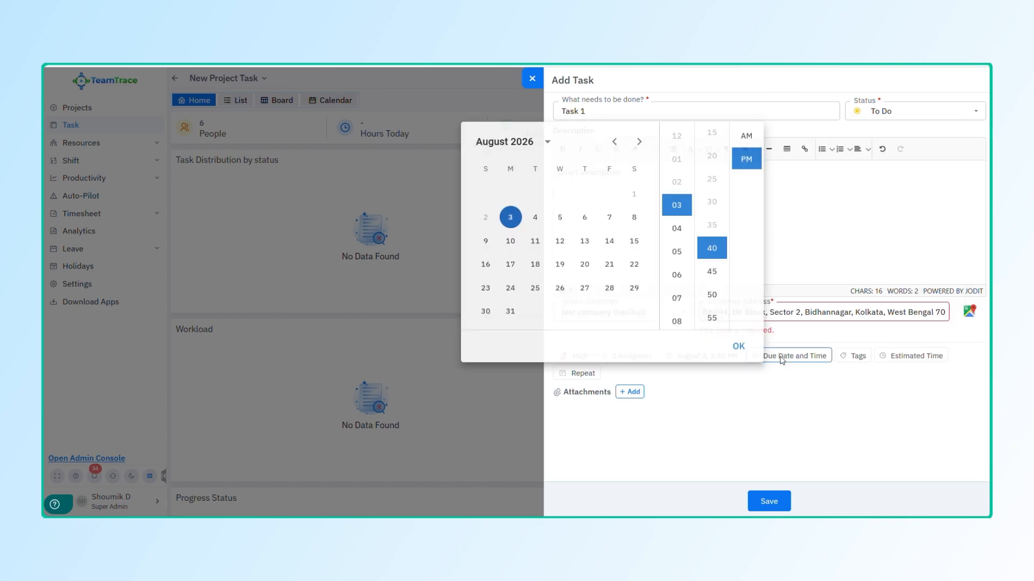
left_click(585, 263)
left_click(711, 202)
left_click(738, 347)
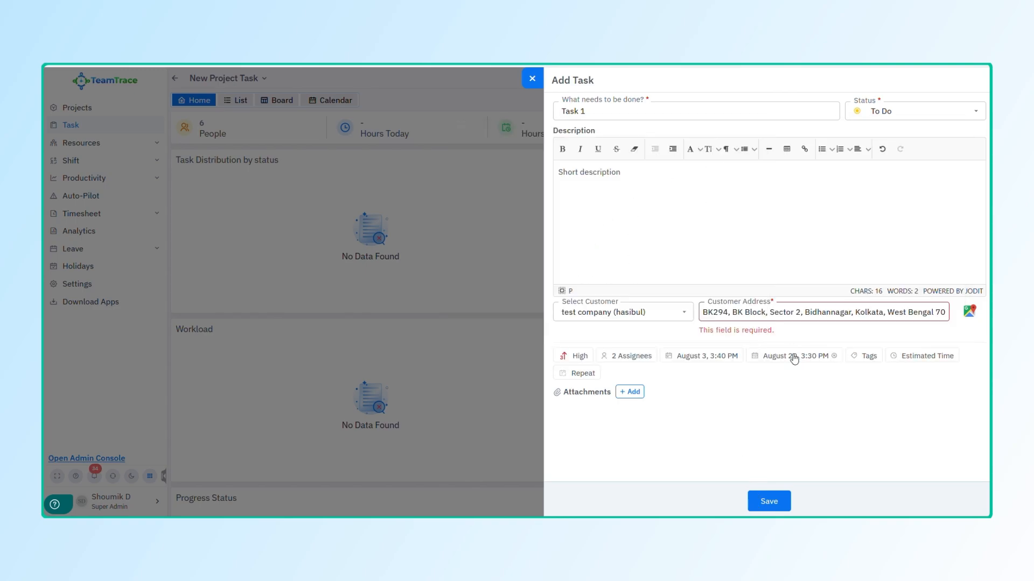
Step: Enter an estimated time of 30
left_click(864, 357)
left_click(888, 360)
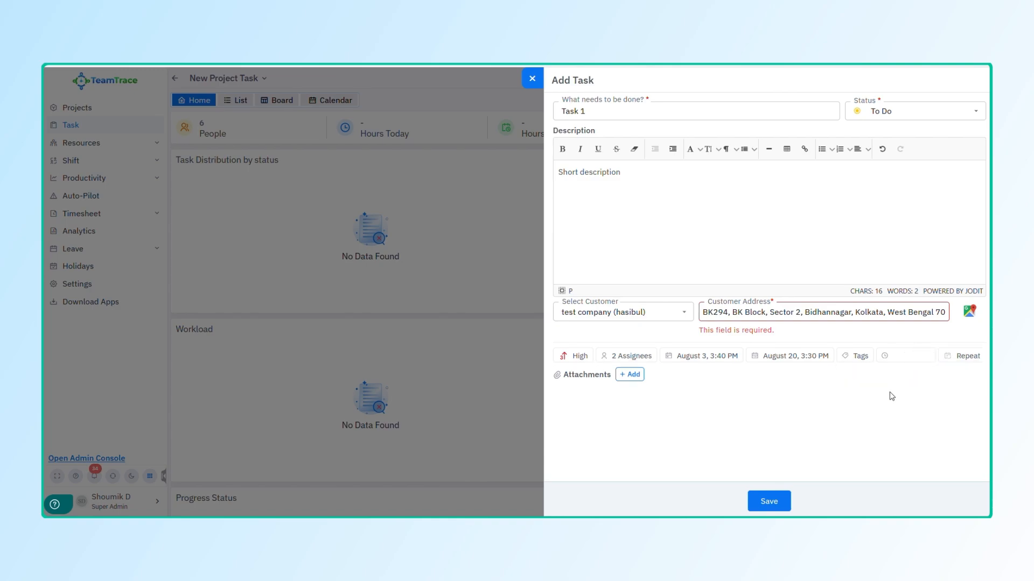
type("30")
left_click(900, 404)
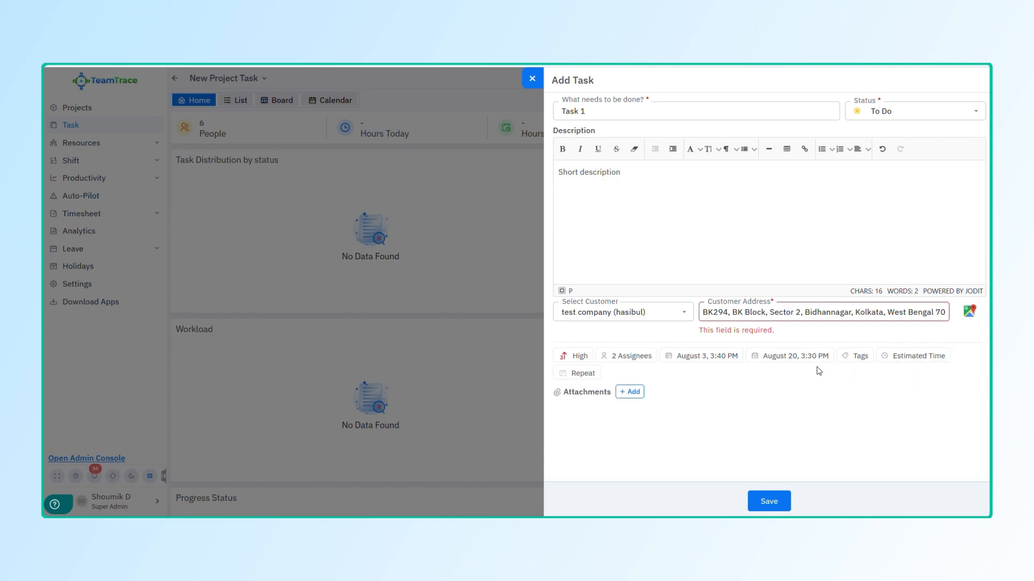
Step: Make the task repeat quarterly and open the attachment file picker
left_click(579, 375)
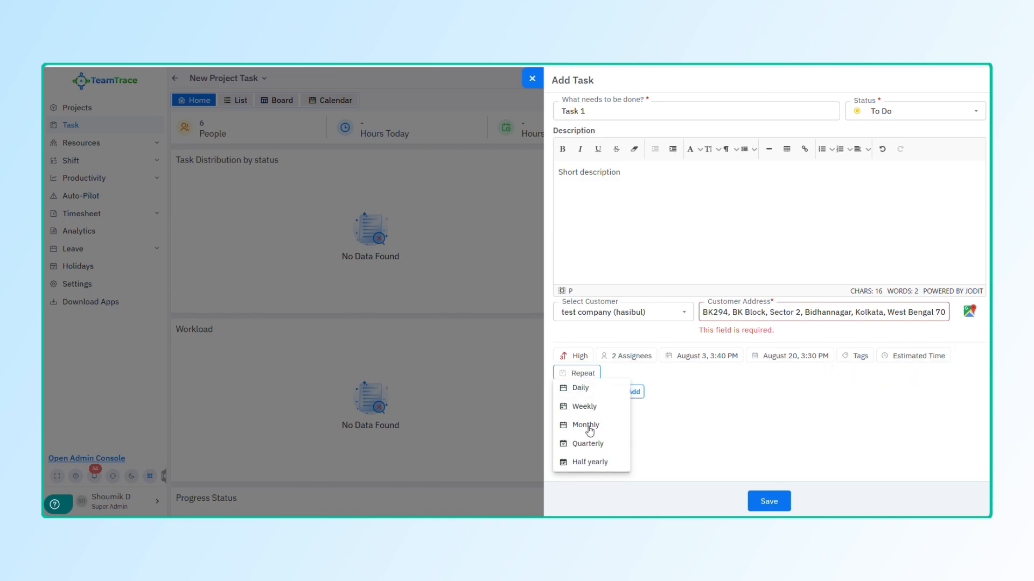
left_click(592, 445)
left_click(704, 411)
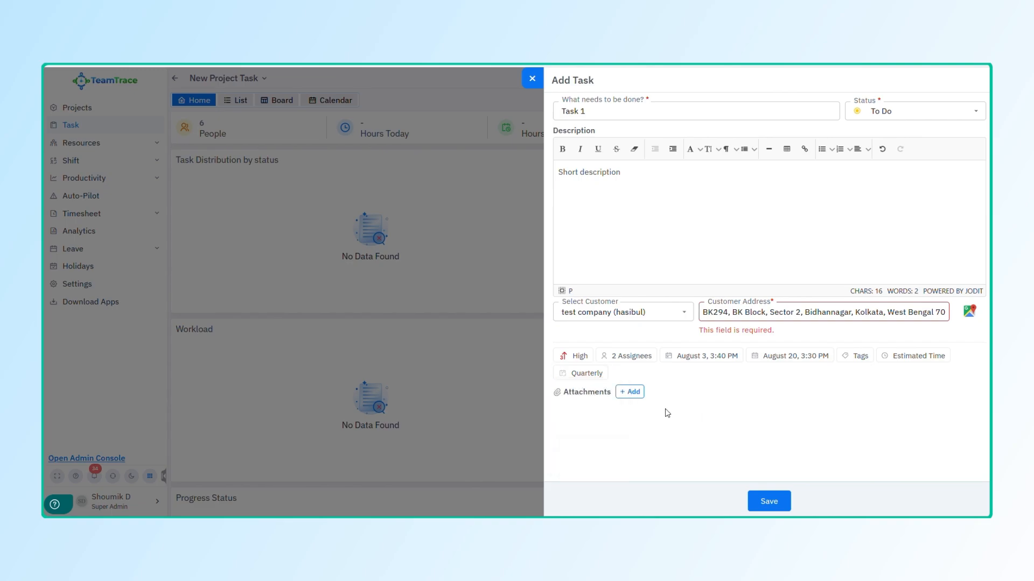
left_click(632, 392)
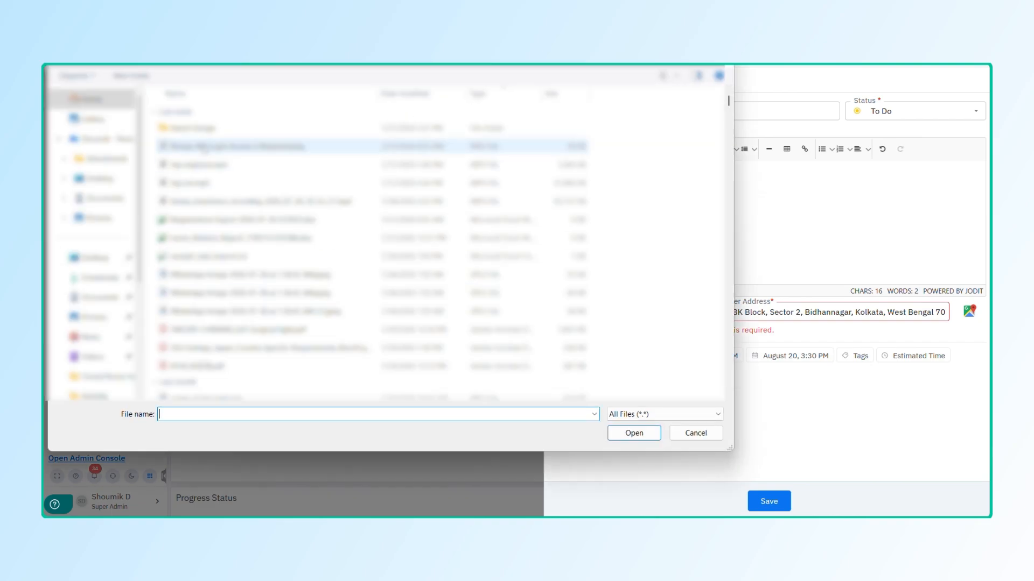
Step: Attach the spreadsheet to Task 1 and reopen its details from the List view
double_click(224, 337)
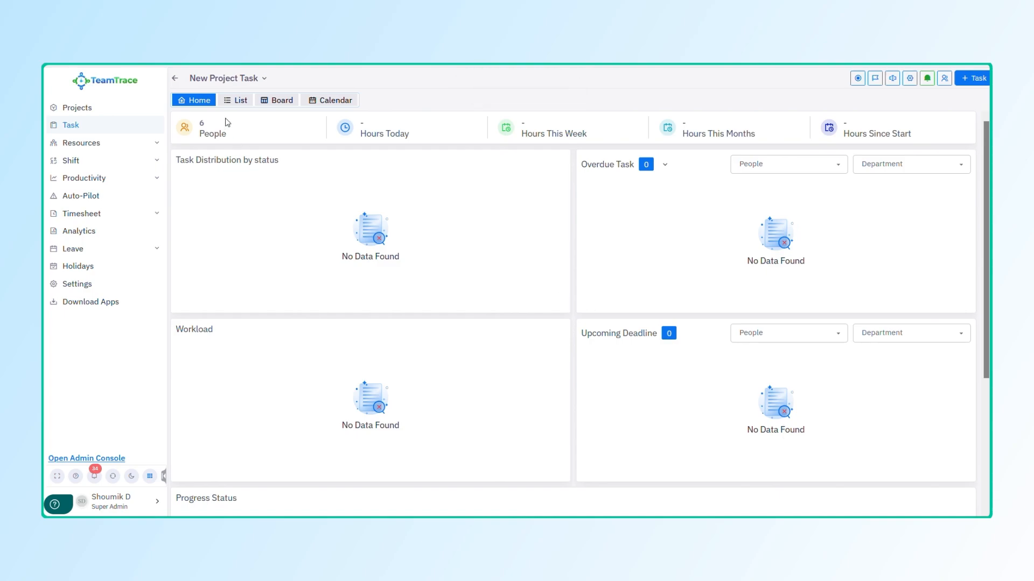
left_click(235, 100)
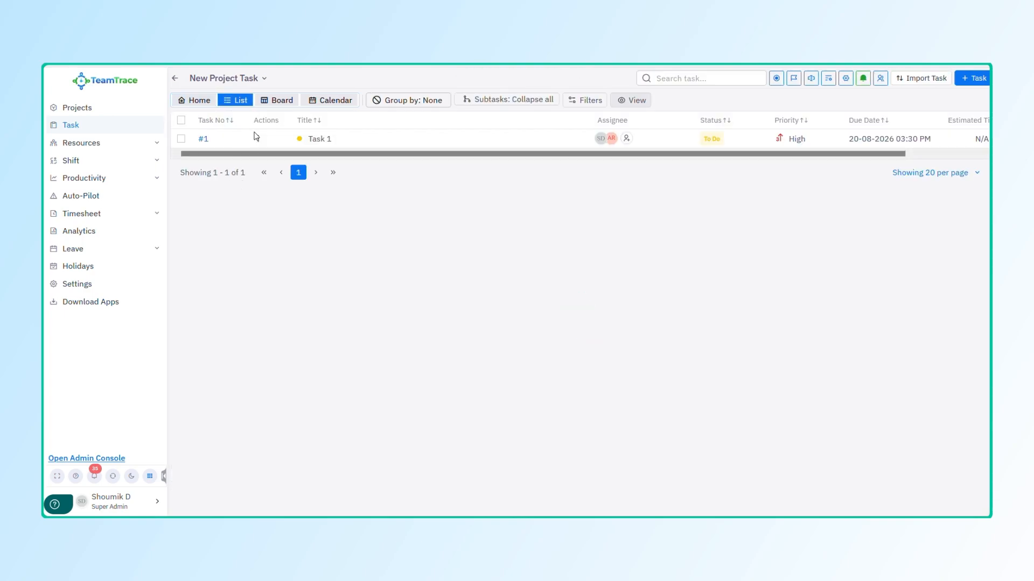
left_click(204, 139)
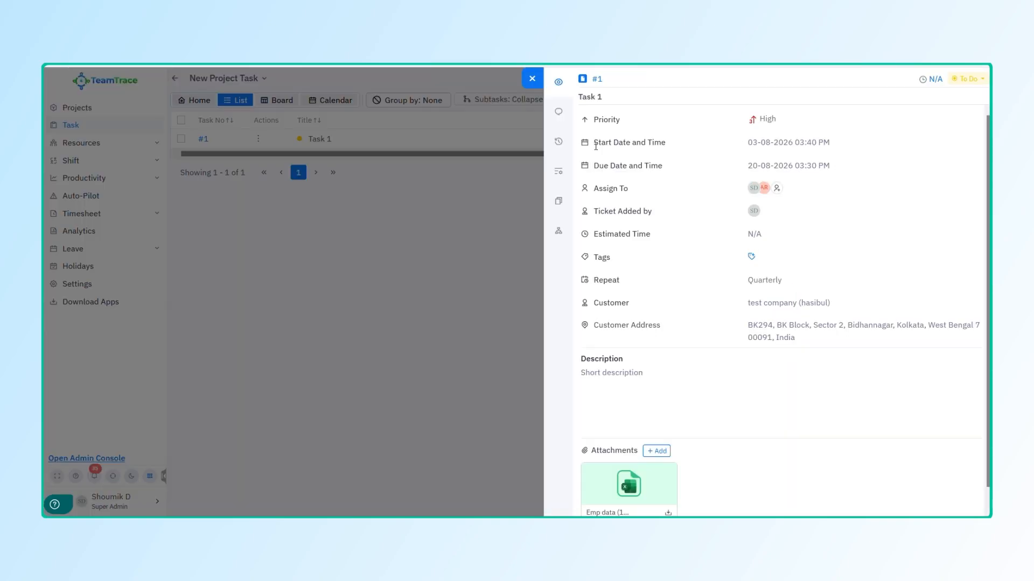
Step: Add a third assignee to Task 1
left_click(776, 188)
left_click(802, 272)
left_click(918, 222)
scroll(757, 371, "down", 1)
scroll(727, 323, "up", 1)
Step: Post the comment 'This is a priority' mentioning a teammate, then view the history
left_click(557, 112)
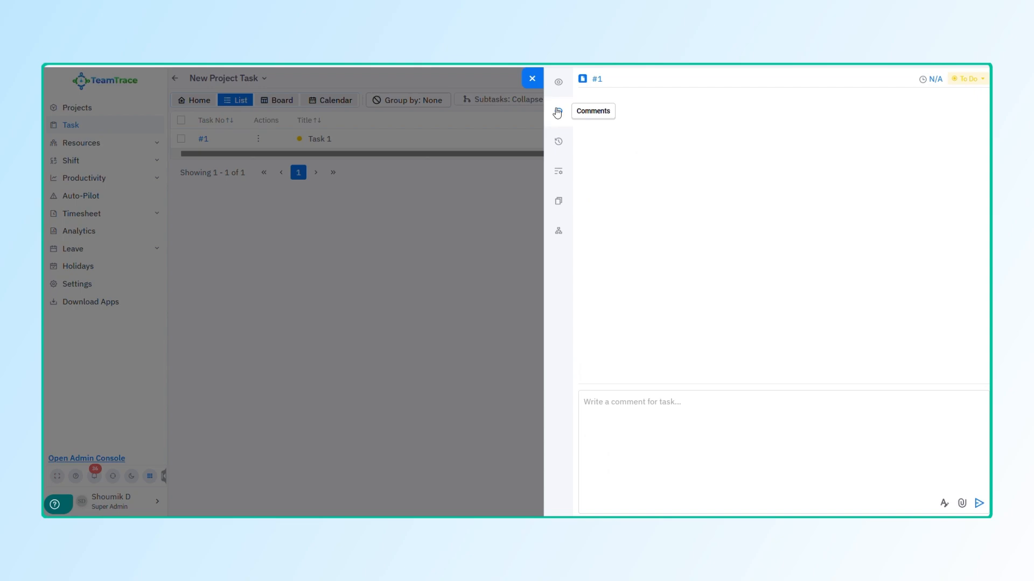
left_click(656, 422)
type("THis is")
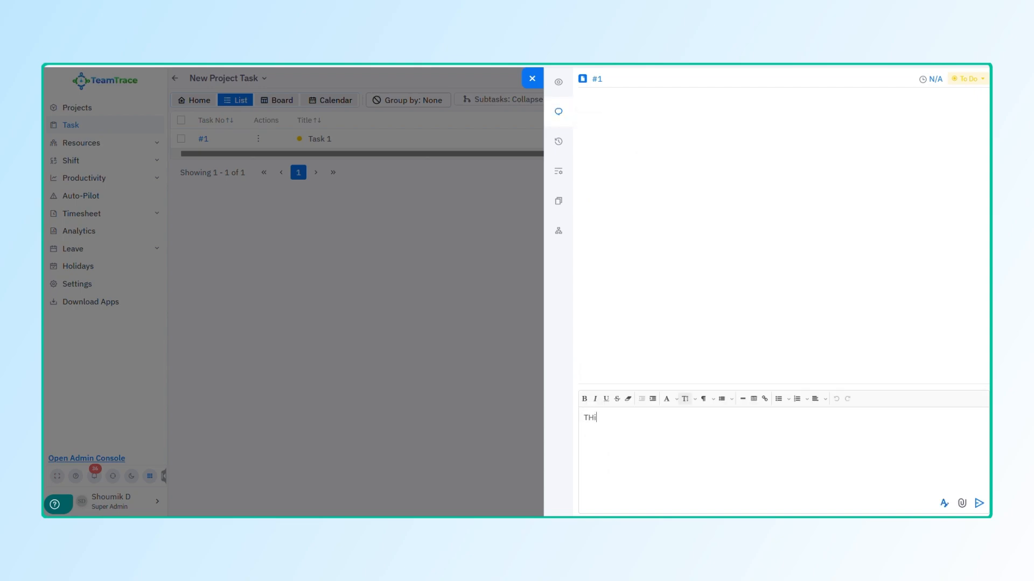
key("BackSpace")
key("BackSpace")
key("BackSpace")
key("BackSpace")
key("BackSpace")
key("BackSpace")
type("his is a priority @shou")
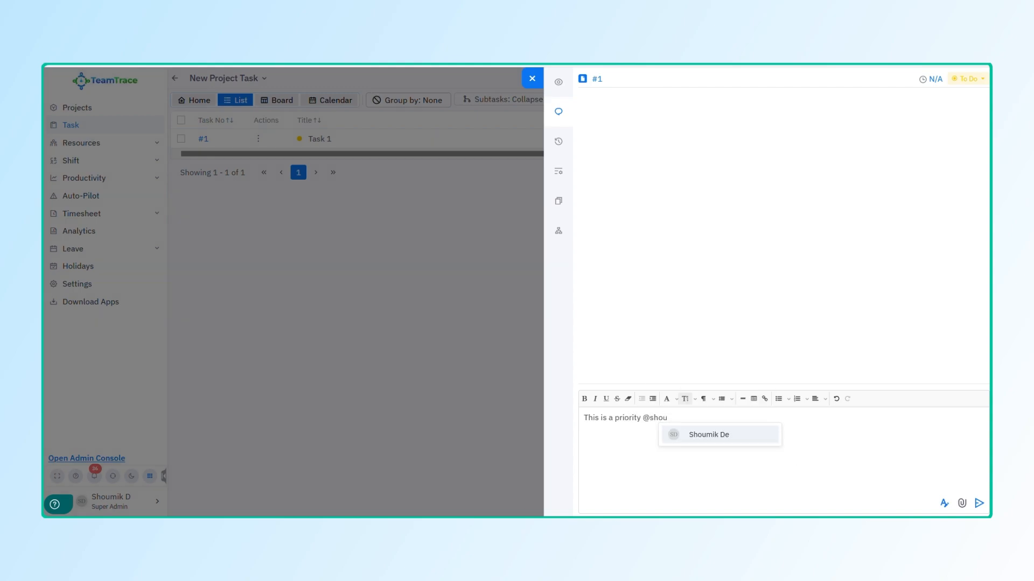
left_click(729, 437)
left_click(978, 504)
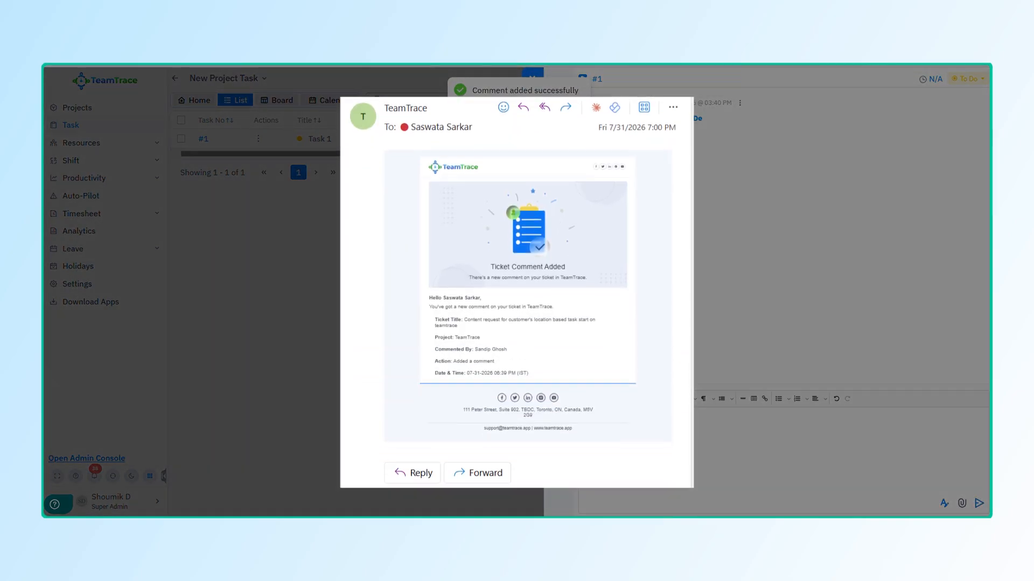
left_click(559, 141)
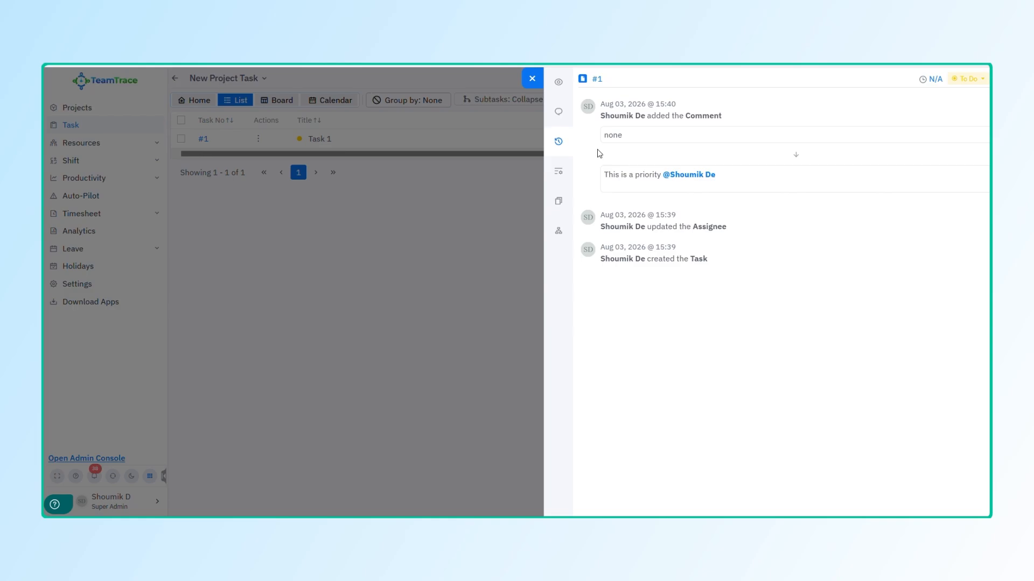
Step: Check Task 1's empty work log, then view its user screenshots, which show No Data Found
left_click(562, 180)
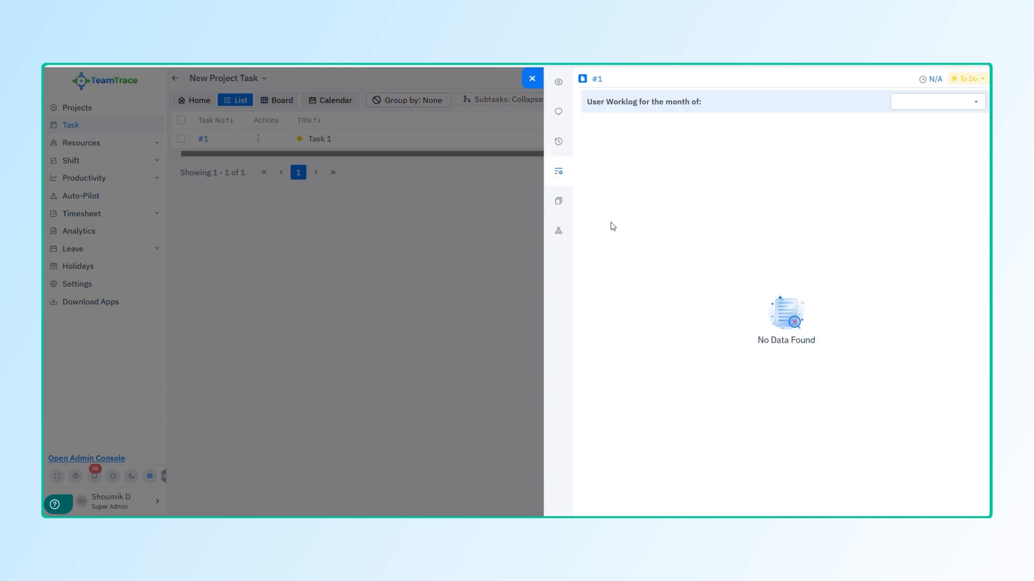
left_click(977, 104)
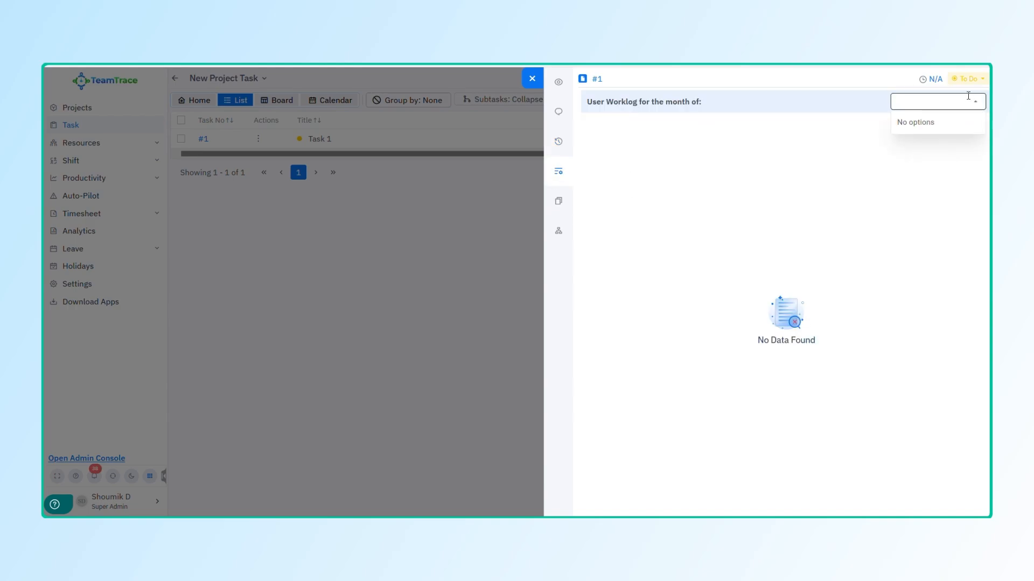
left_click(807, 166)
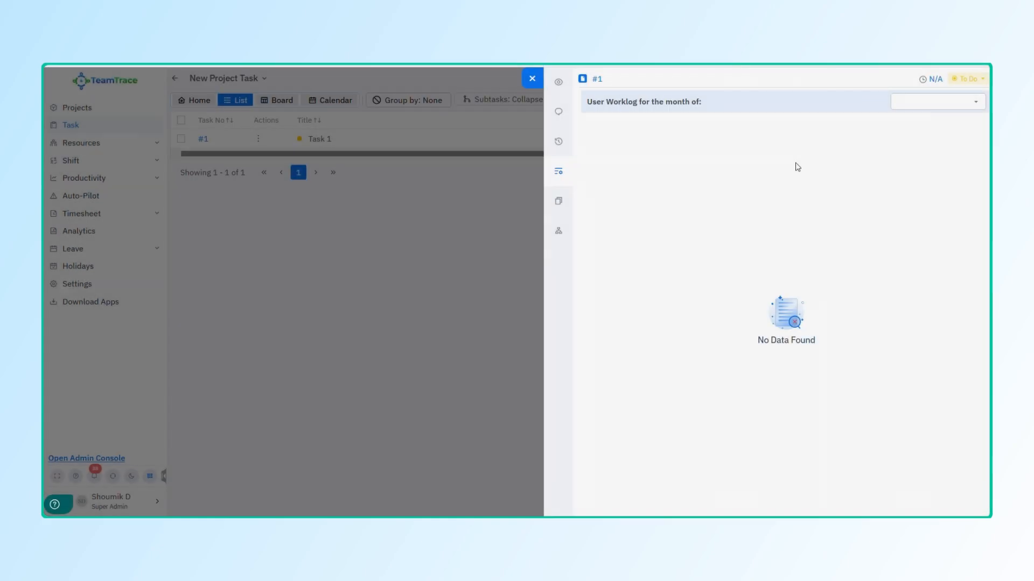
left_click(560, 204)
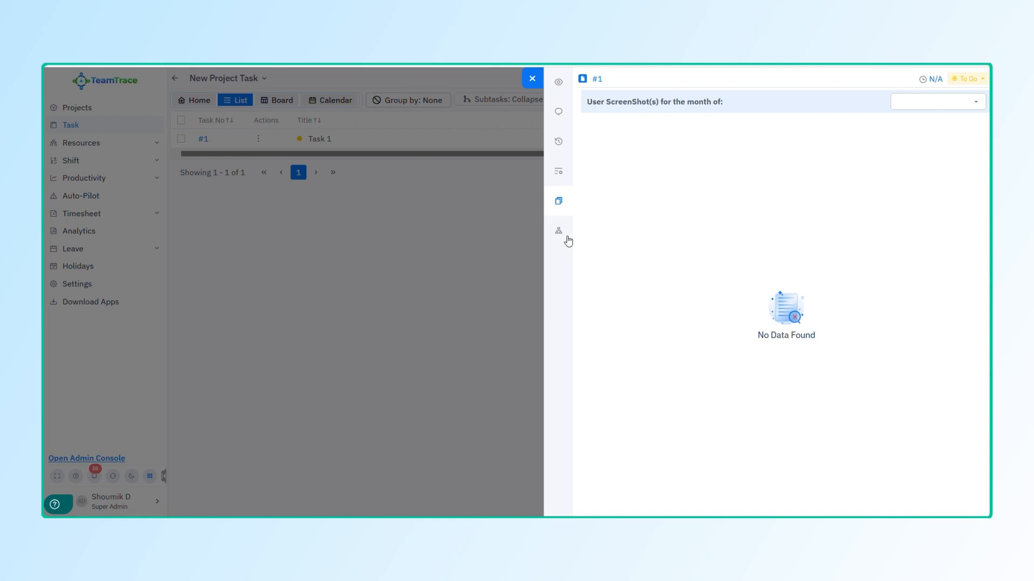
Step: Create the subtask 'Sub task 1' and expand Task 1 in the list to show it
left_click(556, 235)
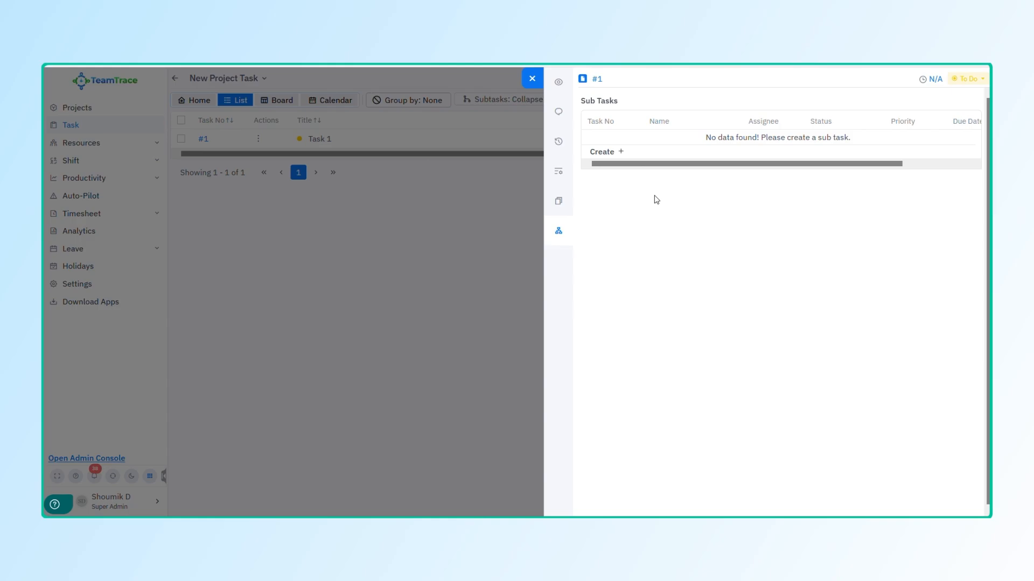
left_click(620, 152)
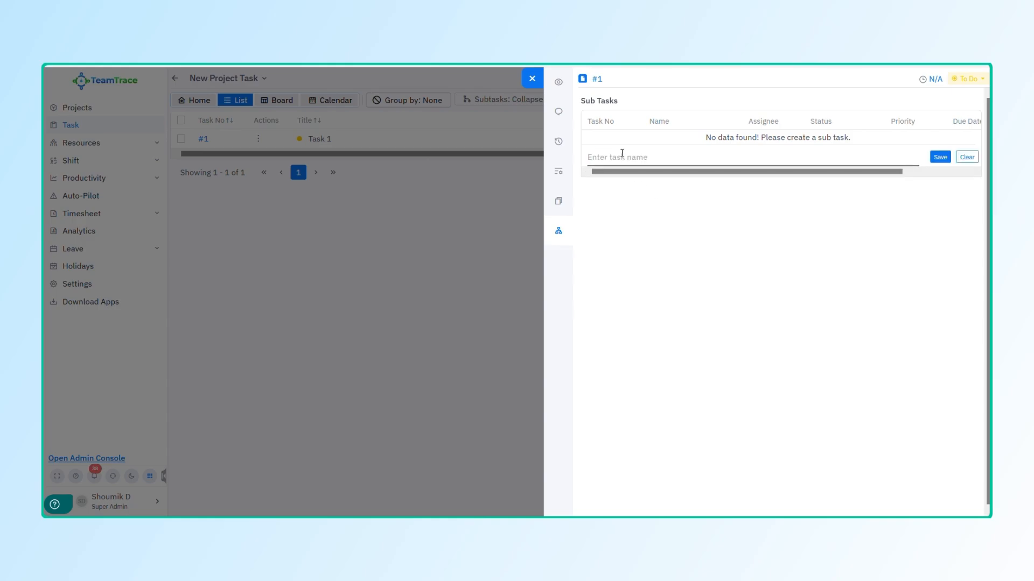
left_click(630, 155)
type("Sub task 1")
left_click(940, 157)
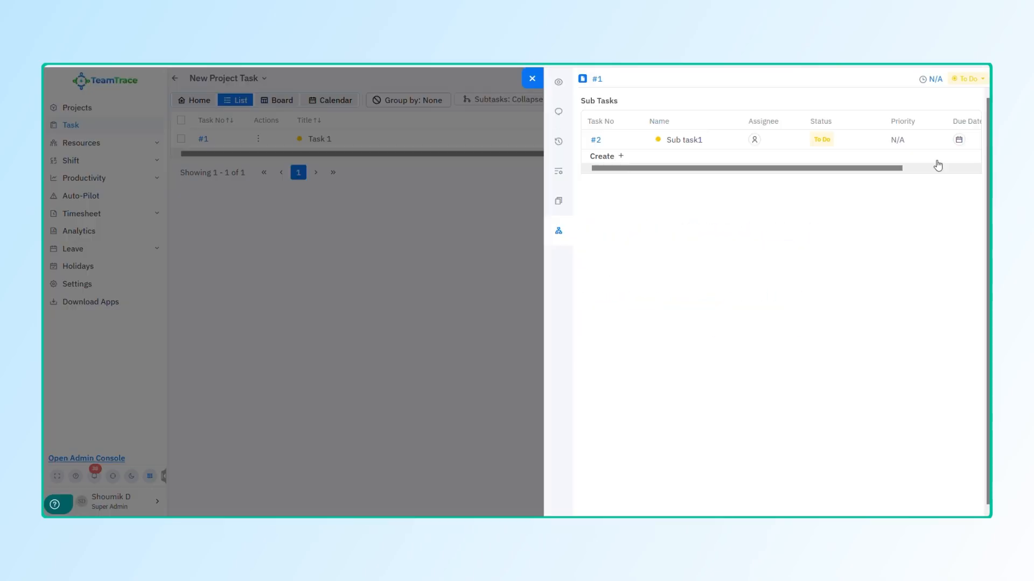
left_click(527, 76)
left_click(289, 140)
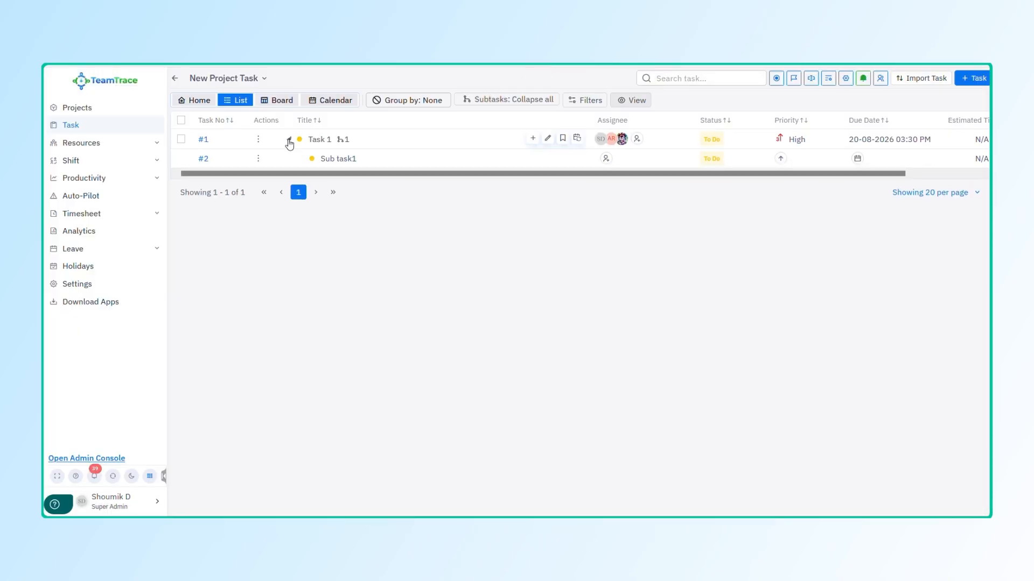
Step: Check the subtask's Move to options without moving it, then switch to Board view
left_click(257, 158)
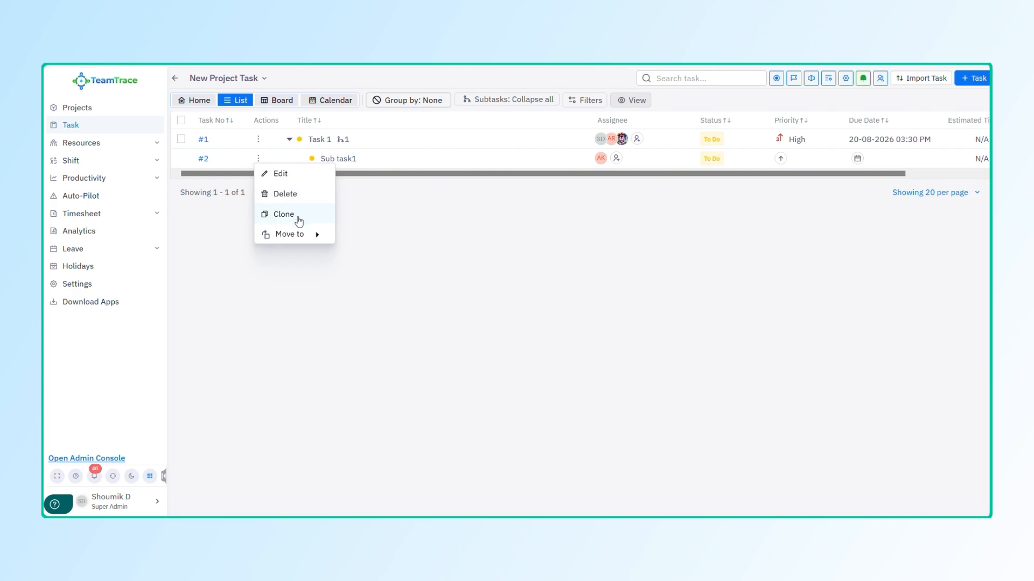
left_click(312, 242)
left_click(264, 282)
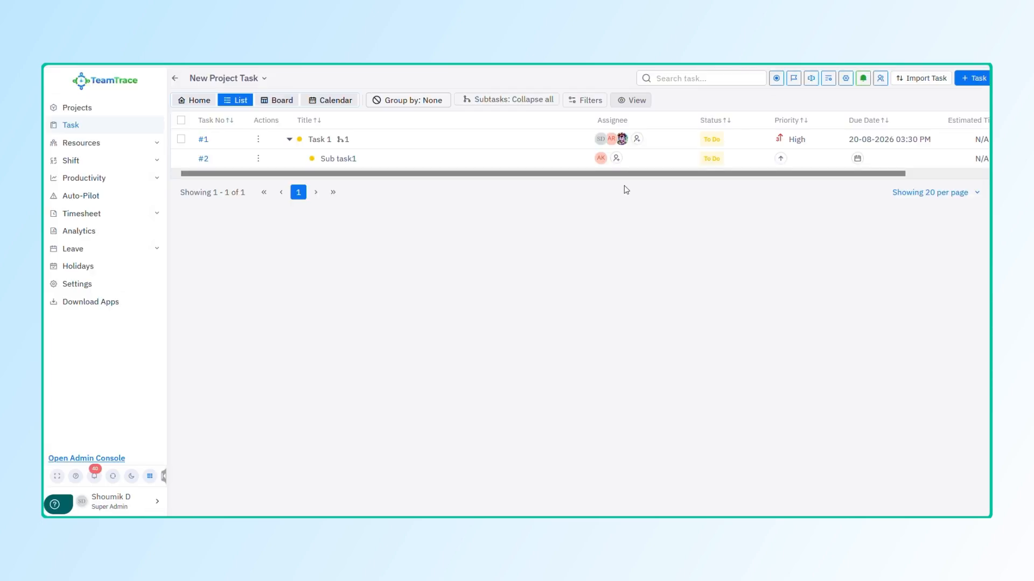
left_click(280, 100)
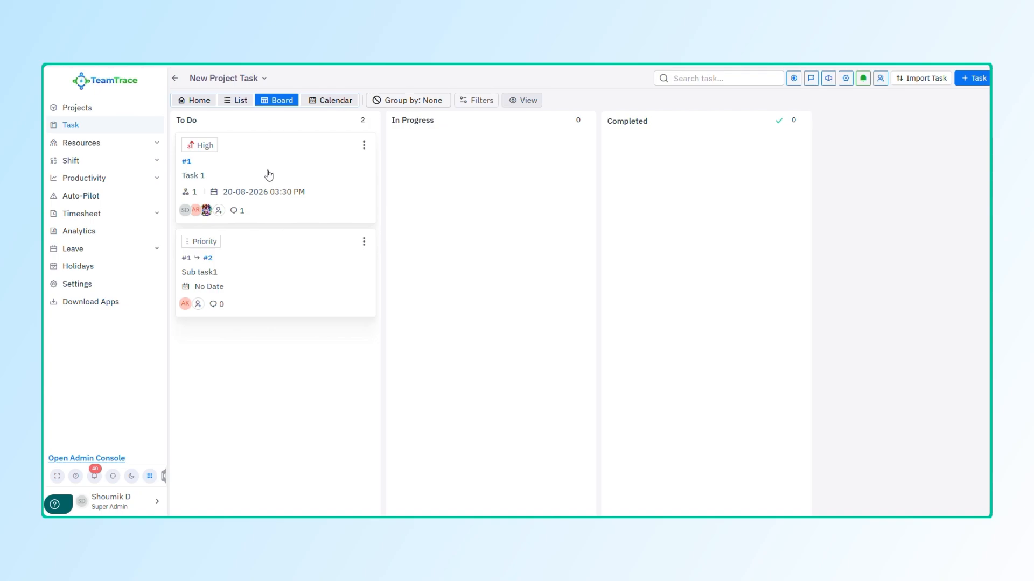
Step: Set Task 1's status to In Progress and drag Sub task1 into the In Progress column
left_click(364, 146)
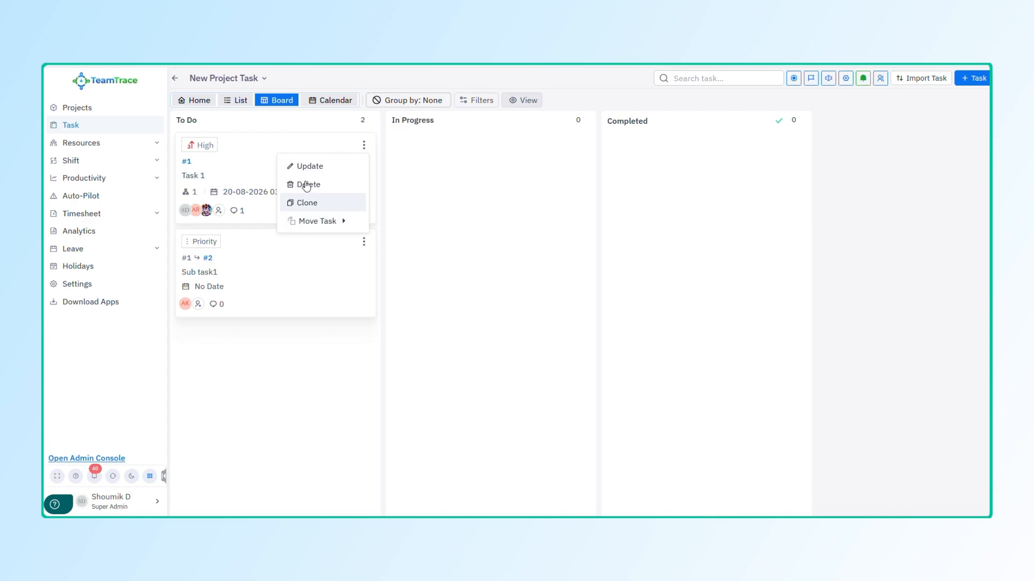
left_click(249, 153)
left_click(285, 166)
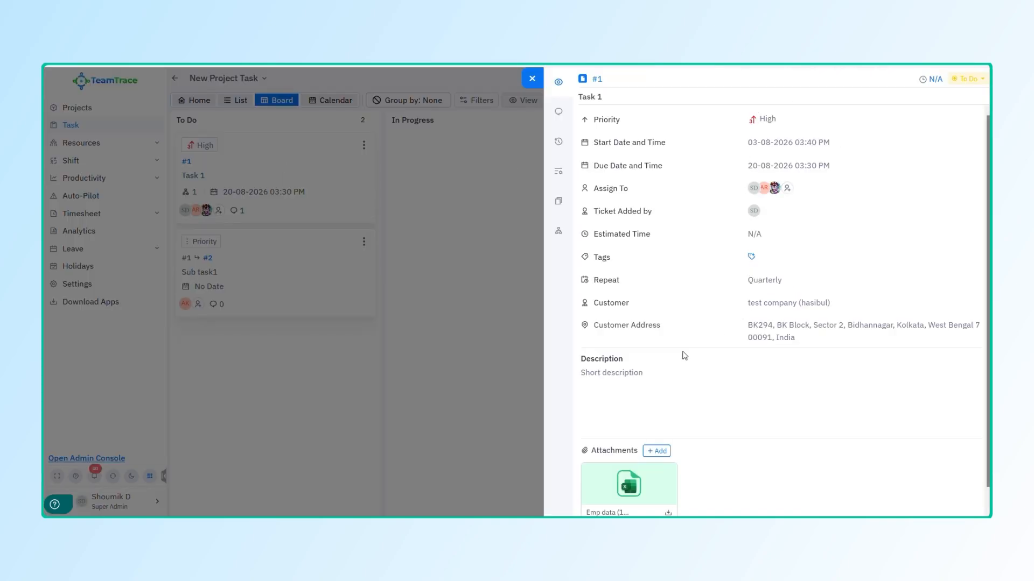
left_click(974, 83)
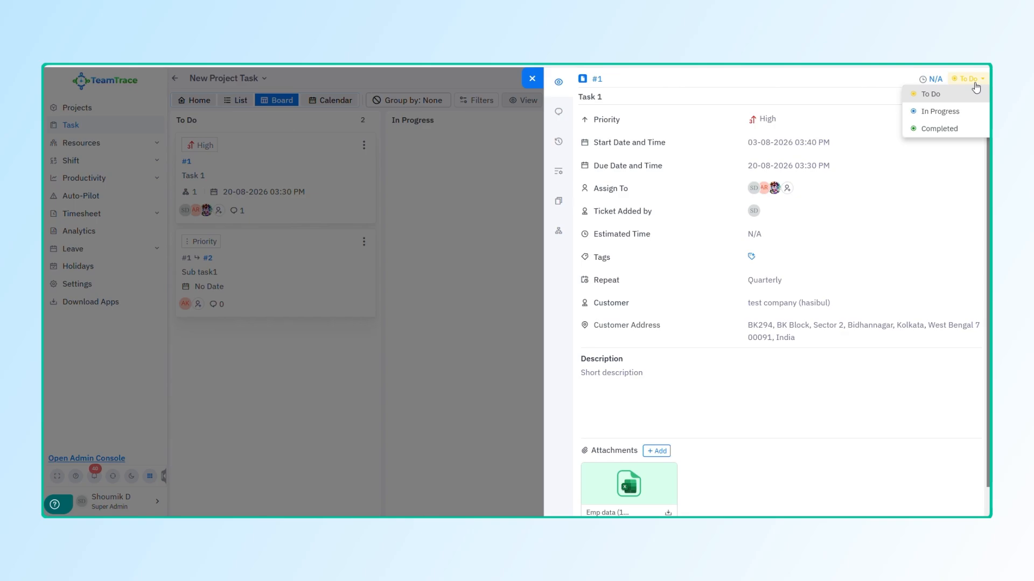
left_click(950, 112)
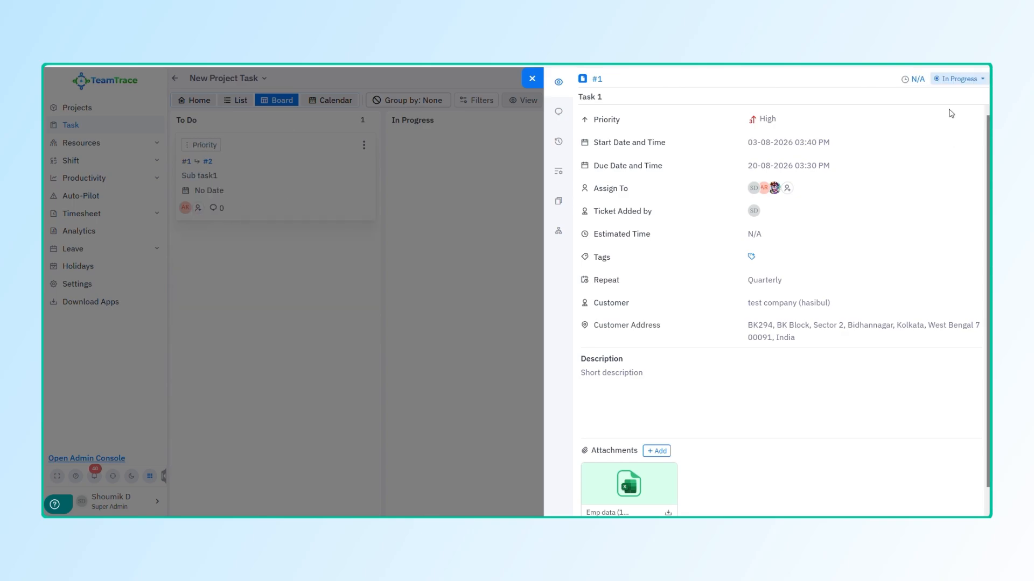
left_click(532, 81)
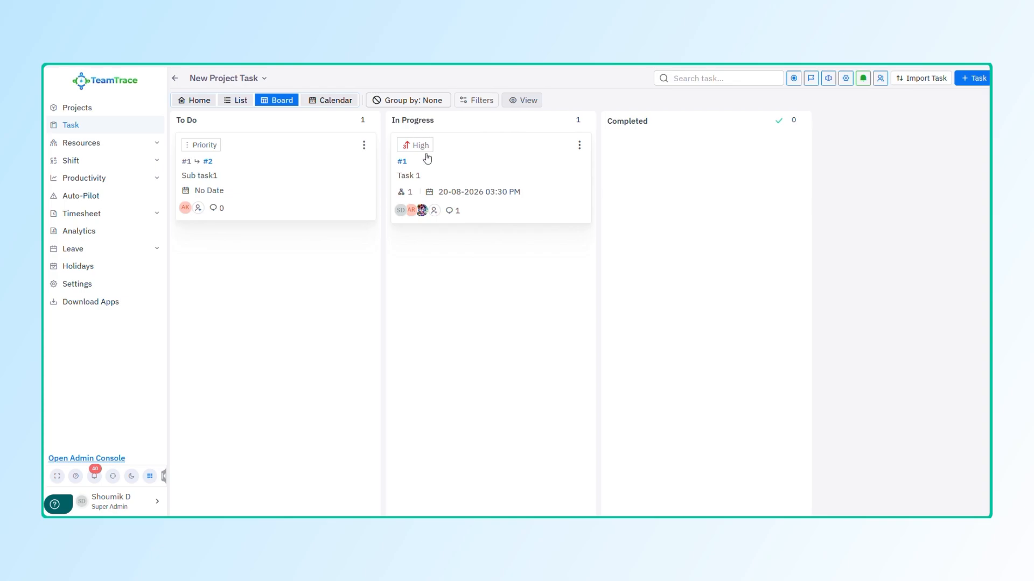
left_click_drag(296, 182, 515, 290)
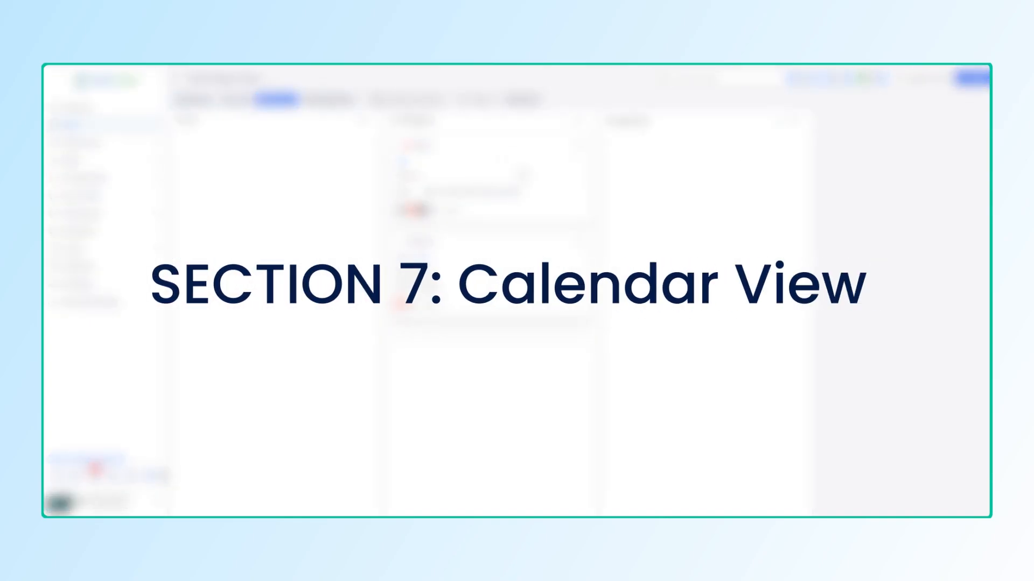
Step: Show the tasks in Calendar view for August 2026, with one task on the 20th
left_click(332, 104)
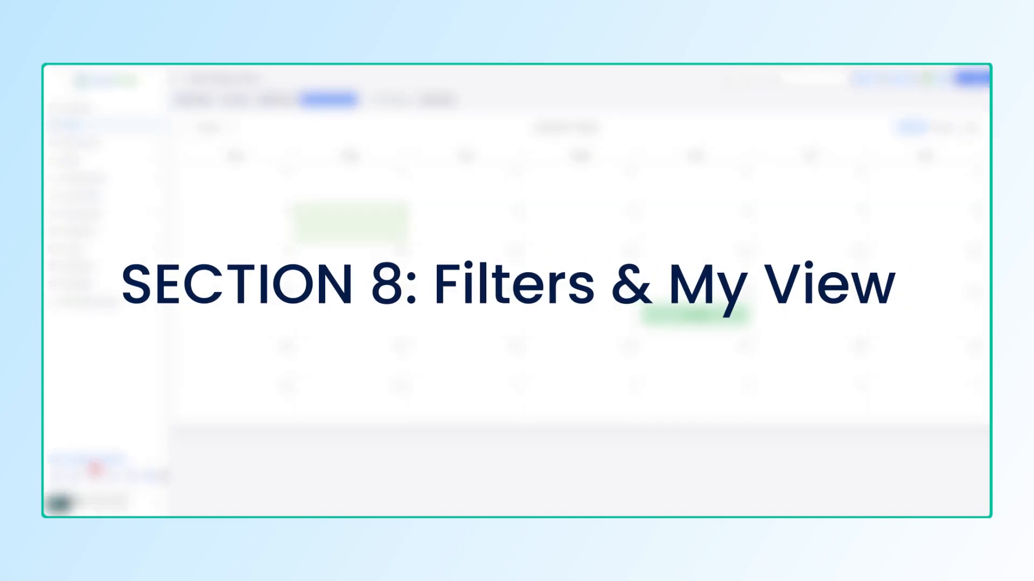
Step: Apply a Completed status filter to the calendar, then return to the Board view
left_click(404, 103)
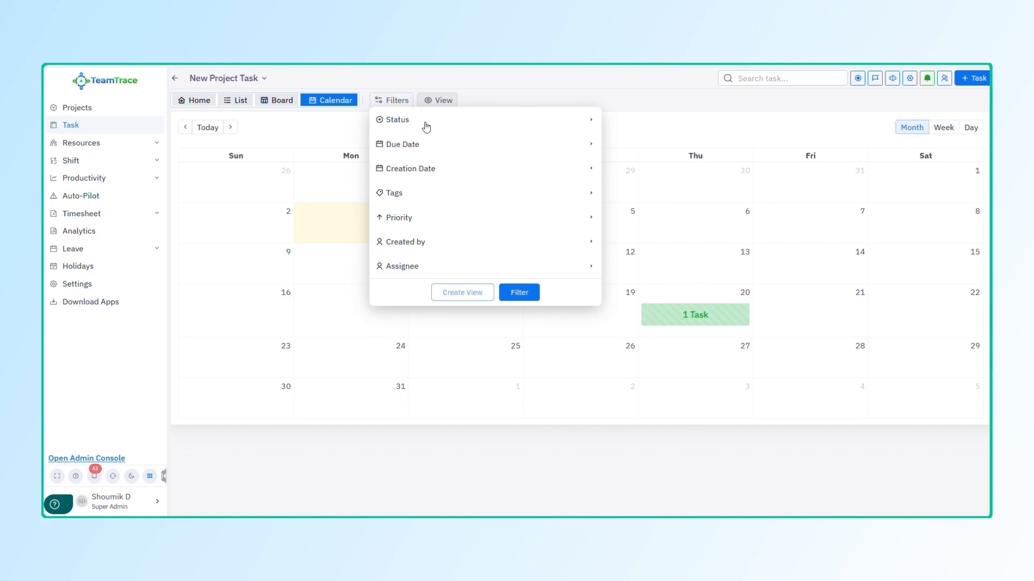
left_click(464, 119)
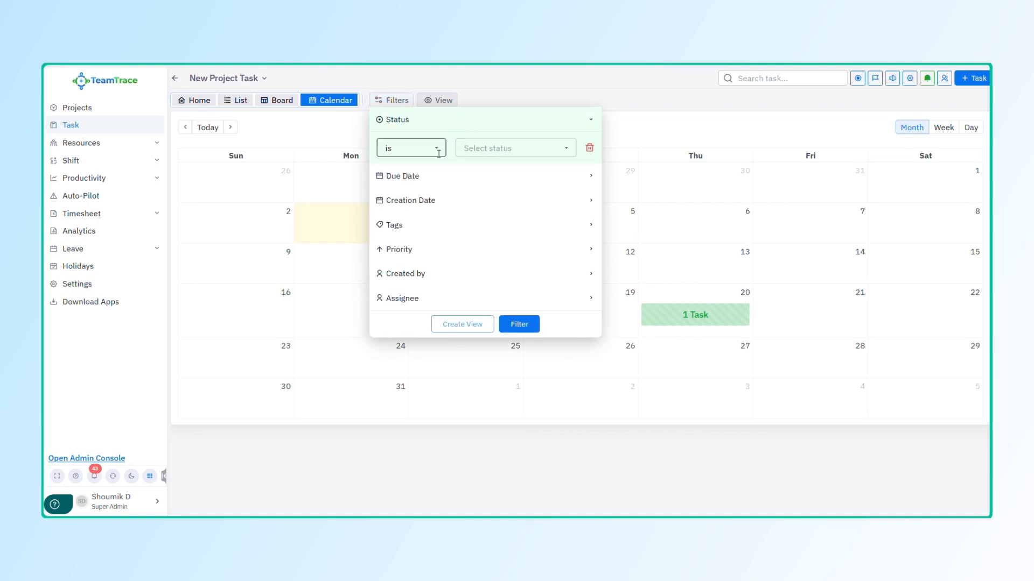
left_click(471, 149)
left_click(489, 244)
left_click(427, 145)
left_click(445, 200)
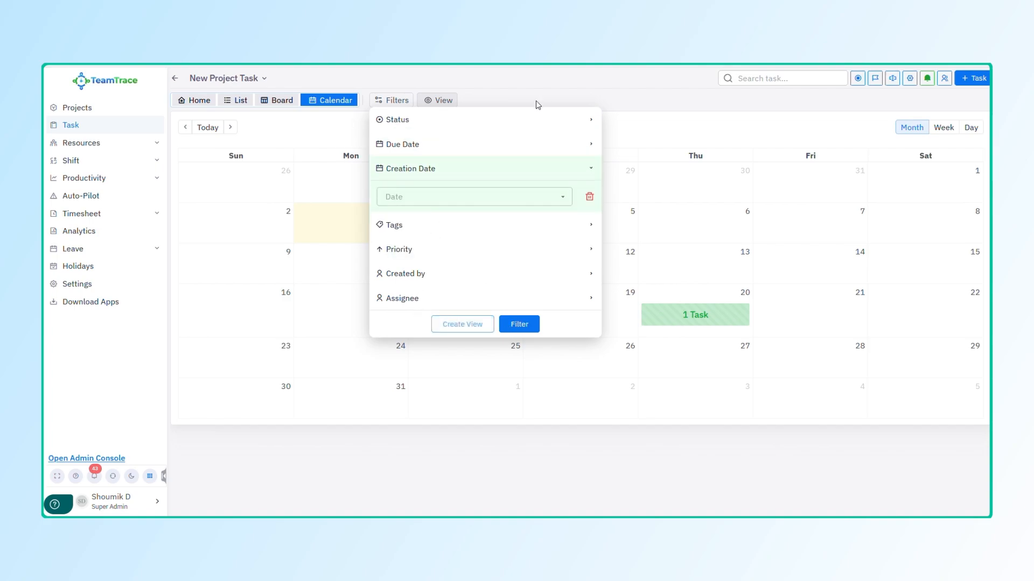
left_click(432, 128)
left_click(498, 148)
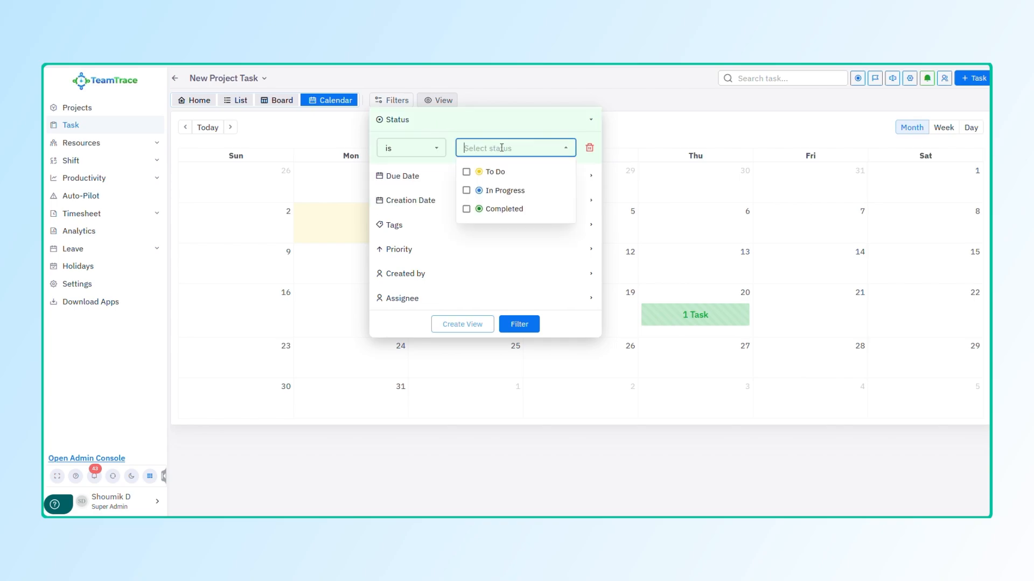
left_click(506, 208)
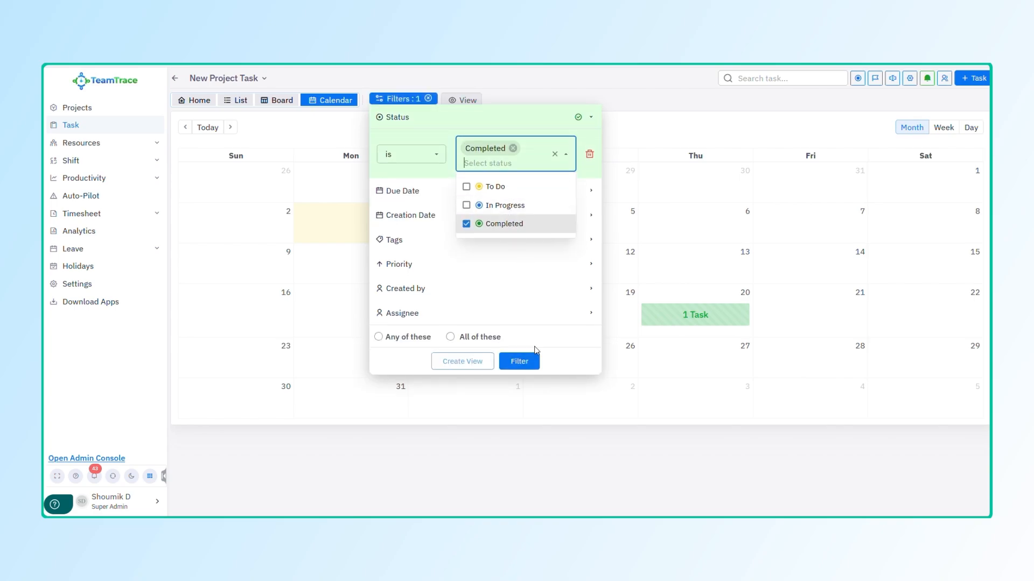
left_click(525, 364)
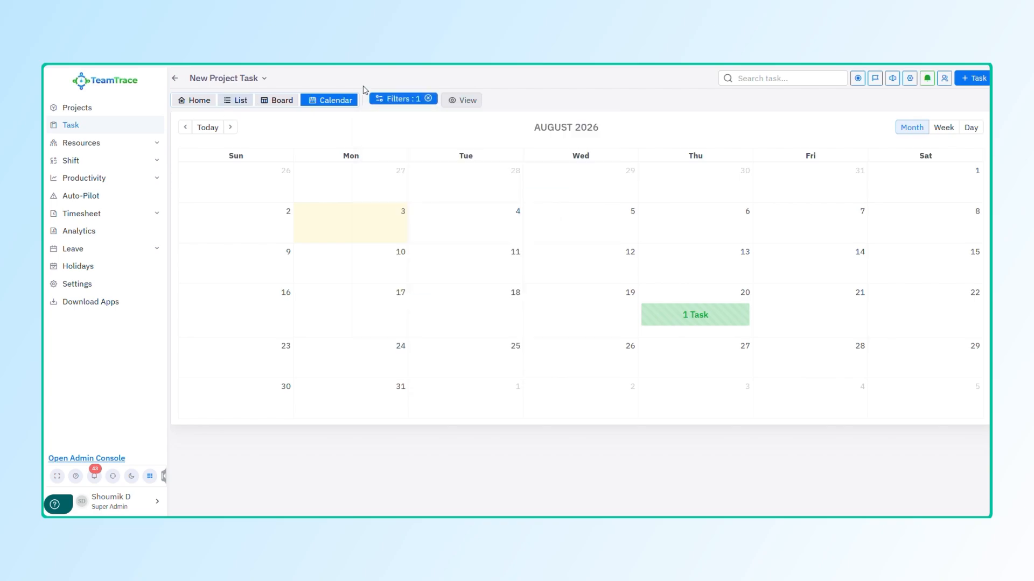
left_click(257, 101)
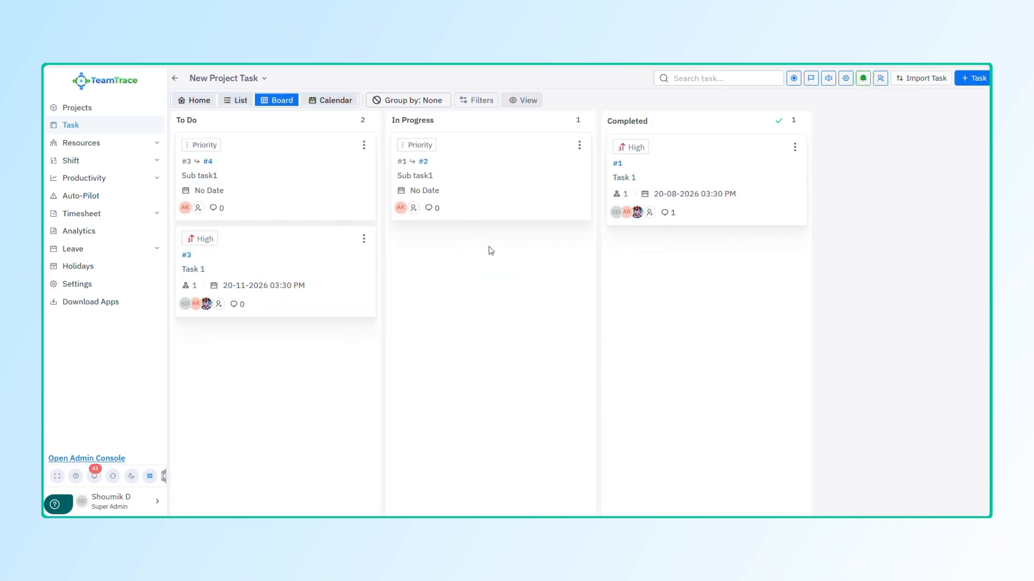
Step: Save a Completed-status filter matching Any of these as a new view named 'My view'
left_click(535, 101)
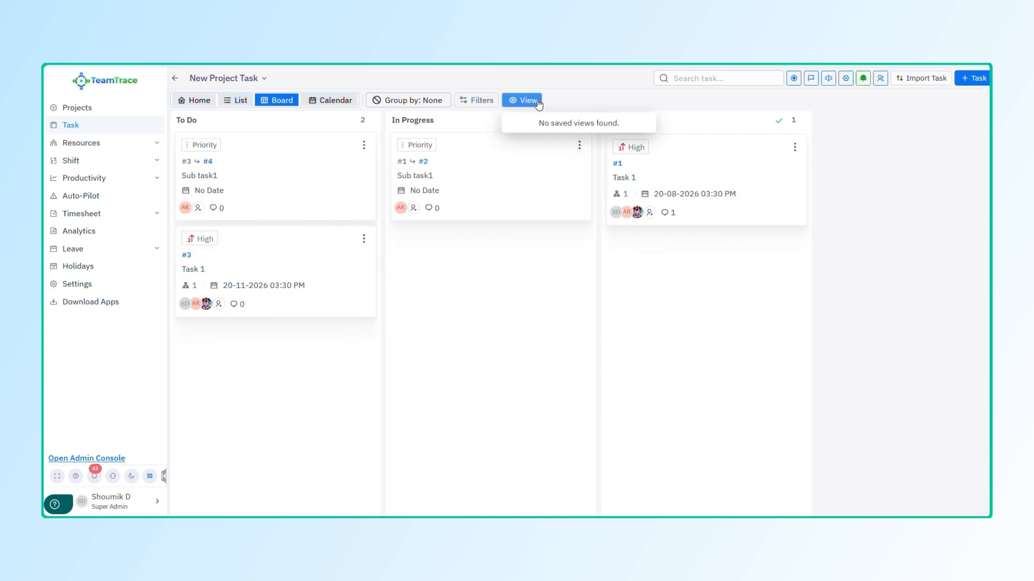
left_click(474, 101)
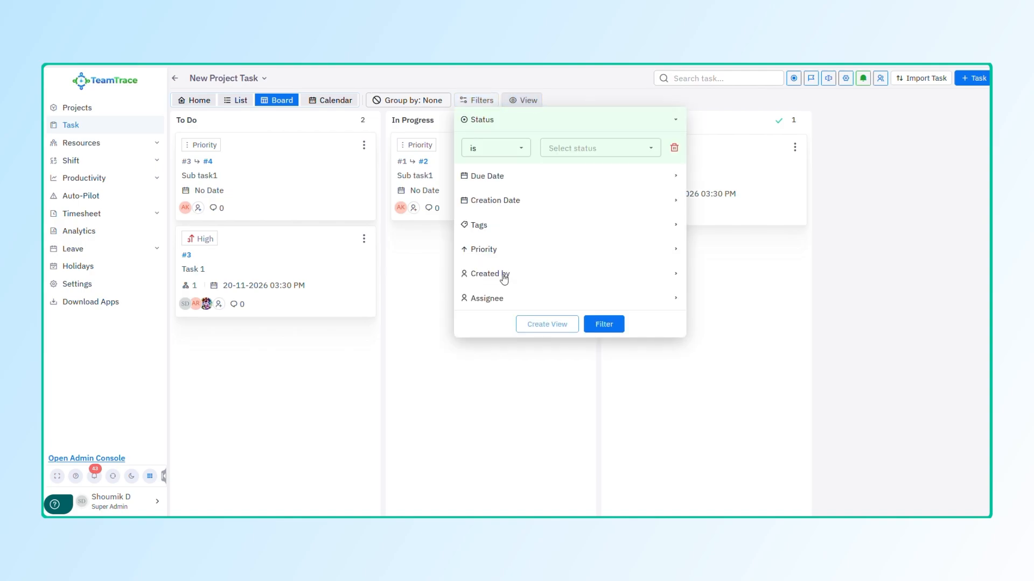
left_click(589, 142)
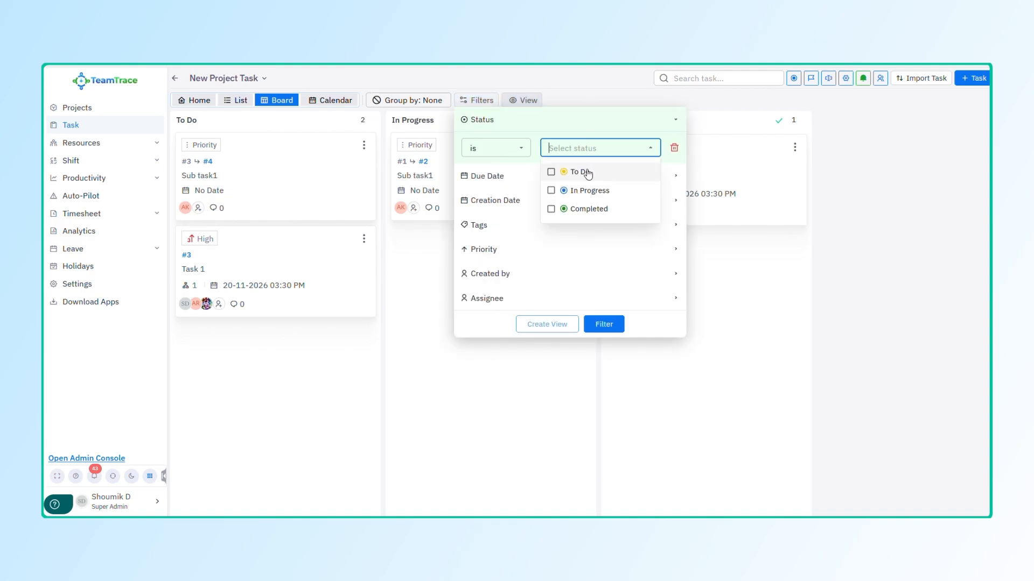
left_click(588, 209)
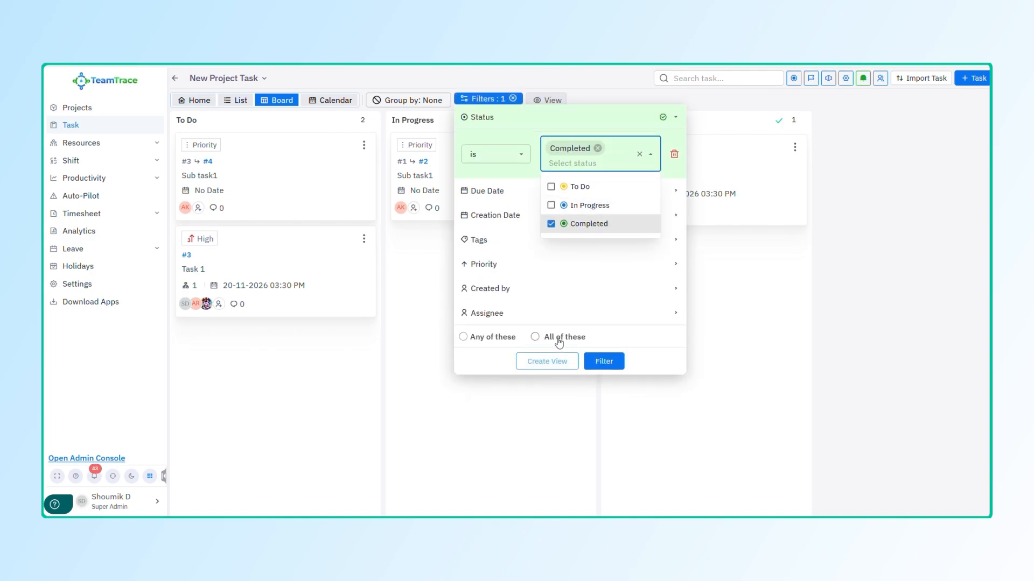
left_click(476, 339)
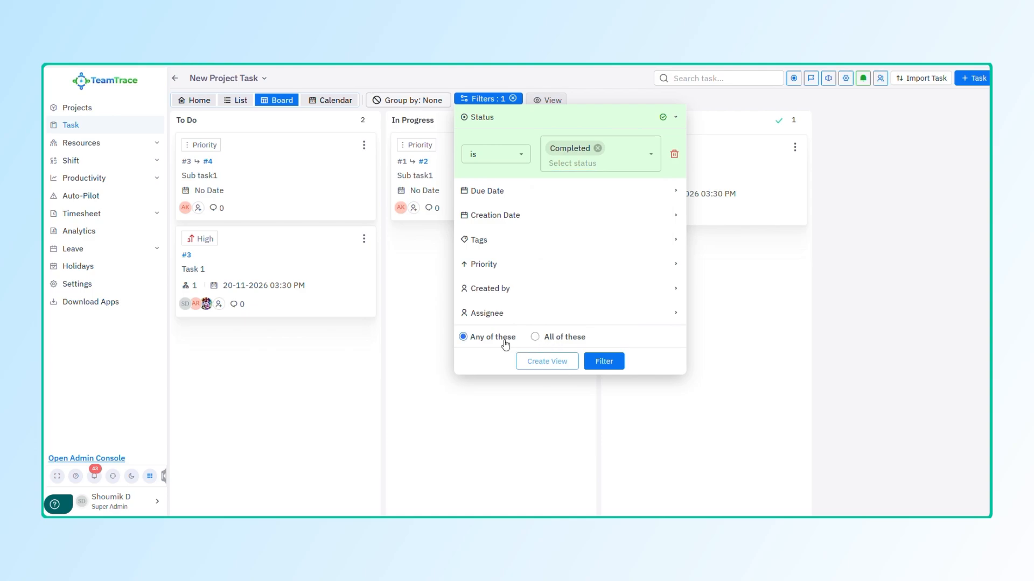
left_click(571, 363)
left_click(482, 304)
left_click(479, 307)
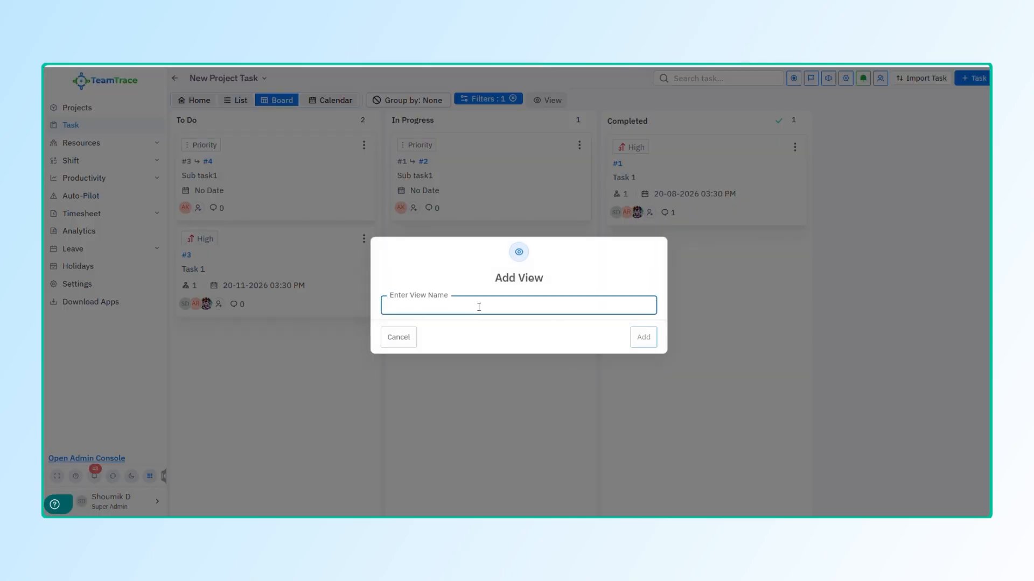
type("My view")
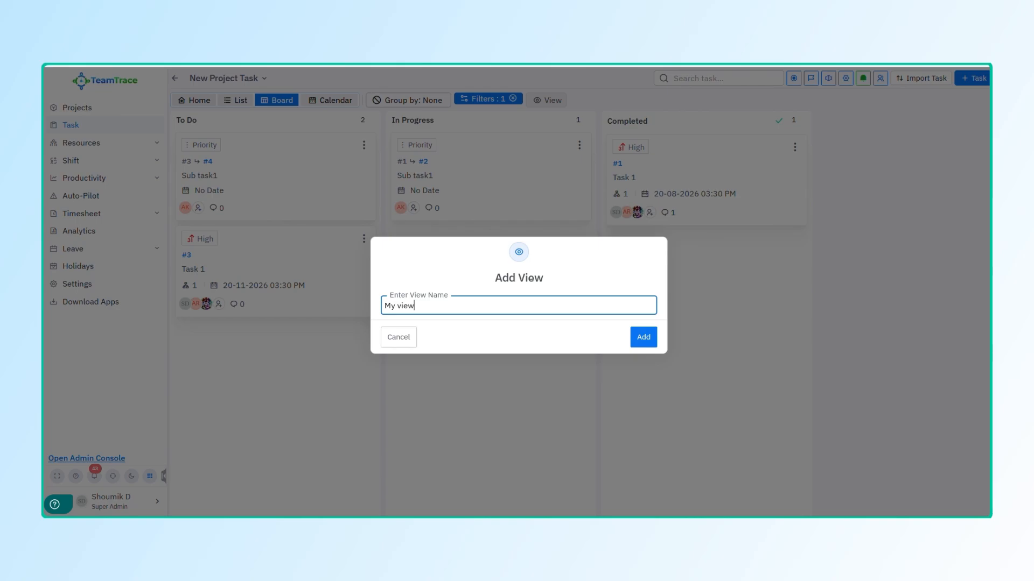
left_click(643, 337)
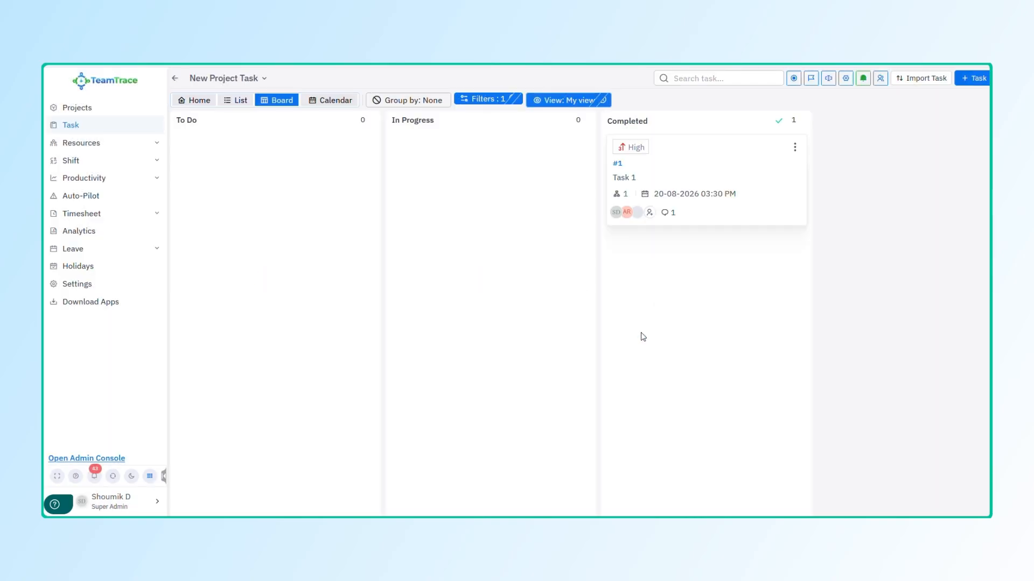
Step: Apply My view, then clear it so the board shows all tasks again
left_click(587, 105)
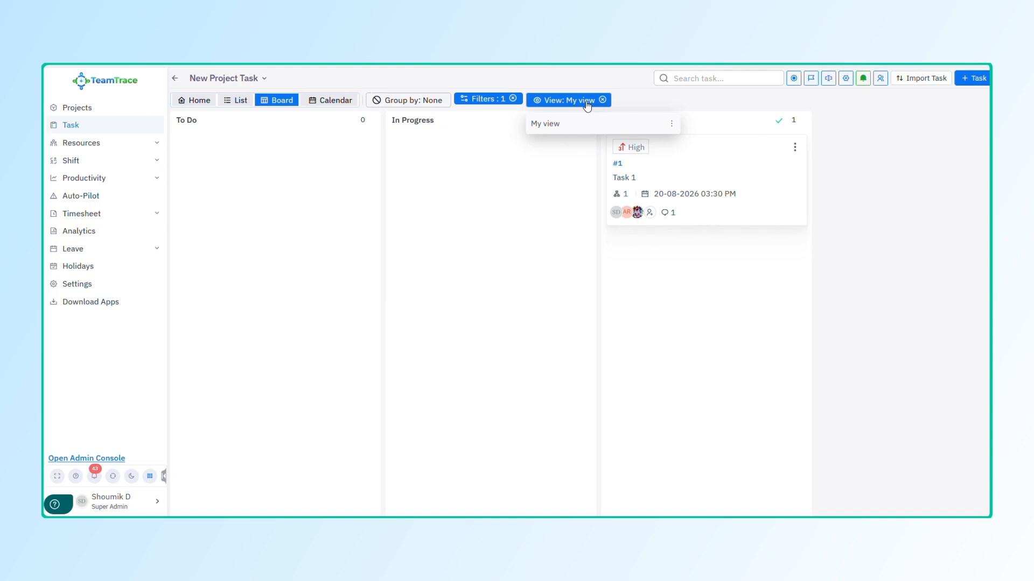
left_click(568, 127)
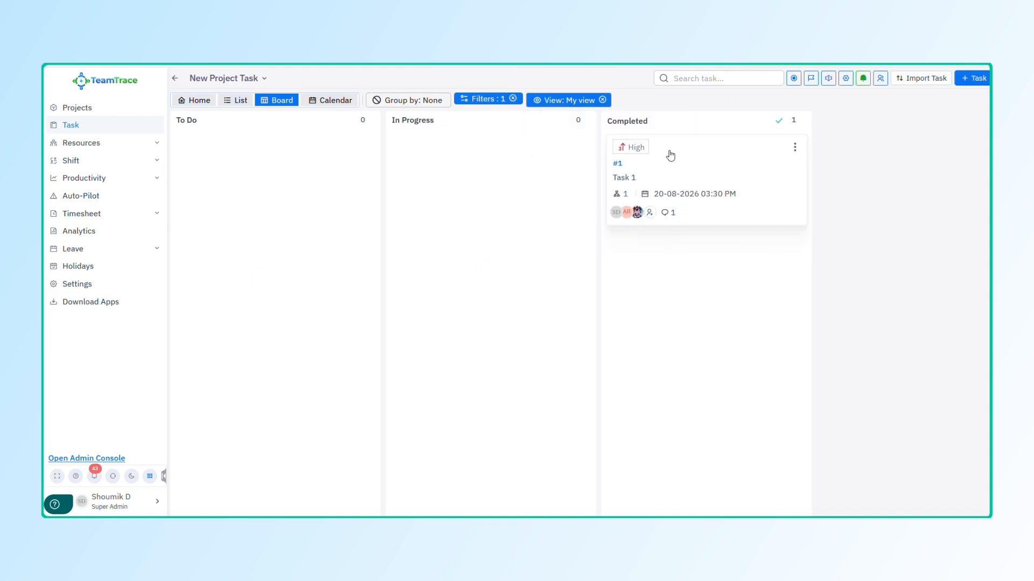
left_click(603, 100)
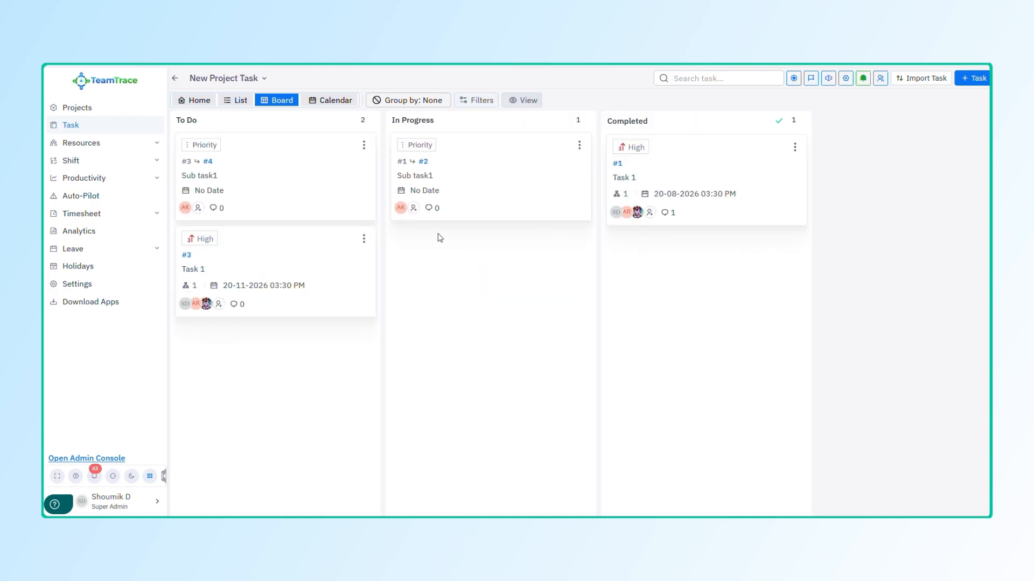
left_click(530, 100)
left_click(537, 123)
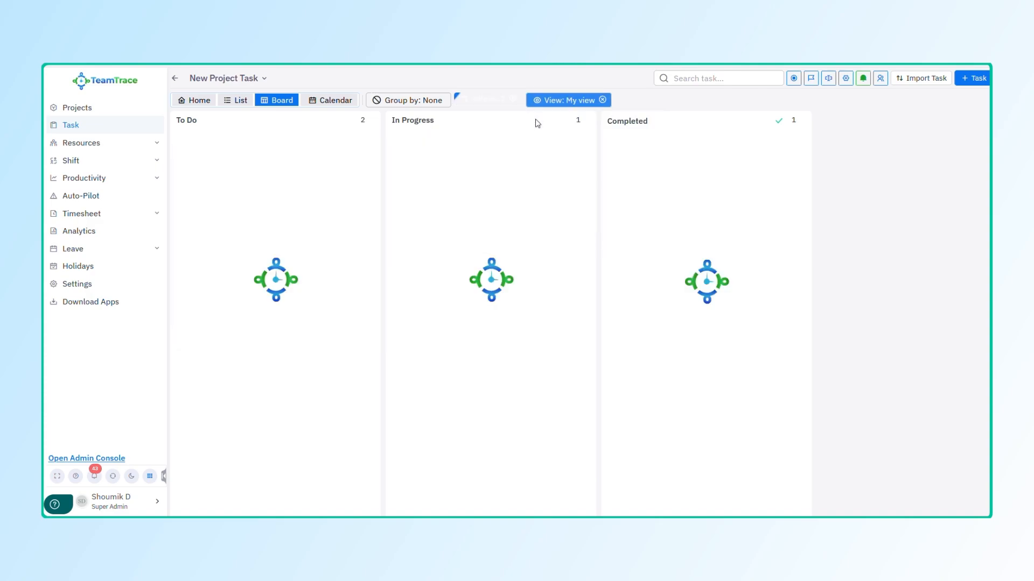
left_click(602, 100)
left_click(476, 101)
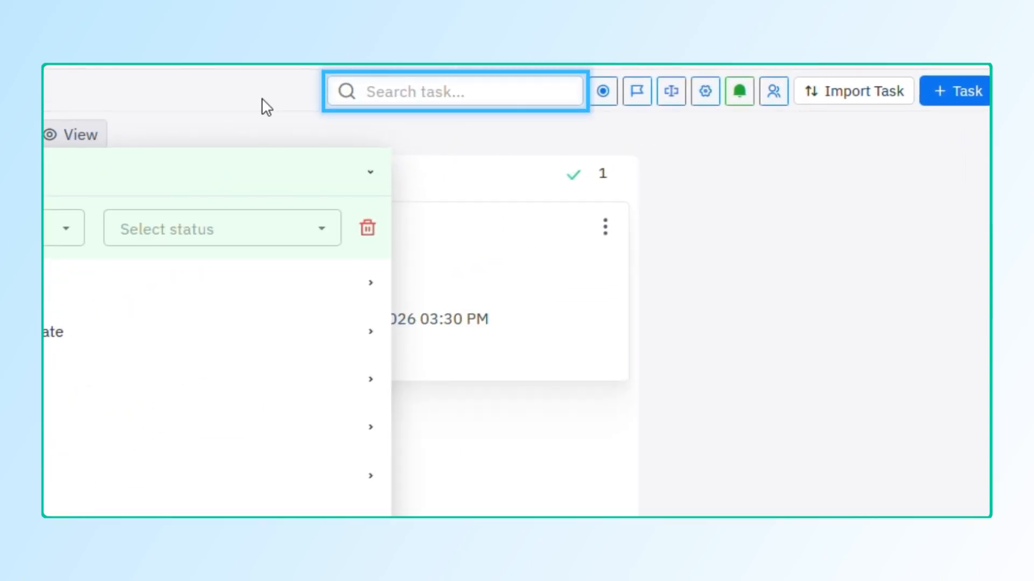
left_click(262, 101)
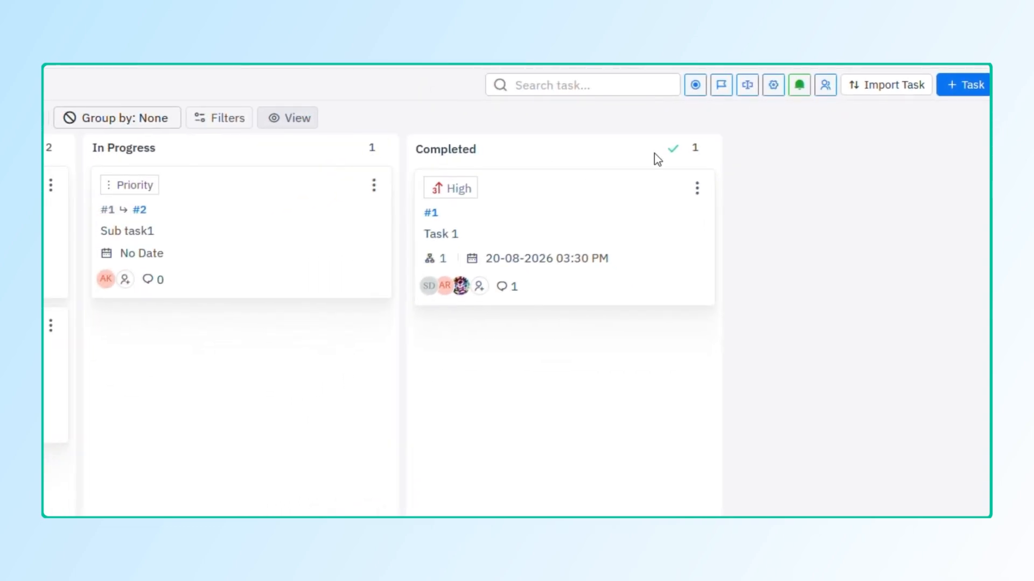
Step: Add a new status column named 'On hold' to the board
left_click(698, 92)
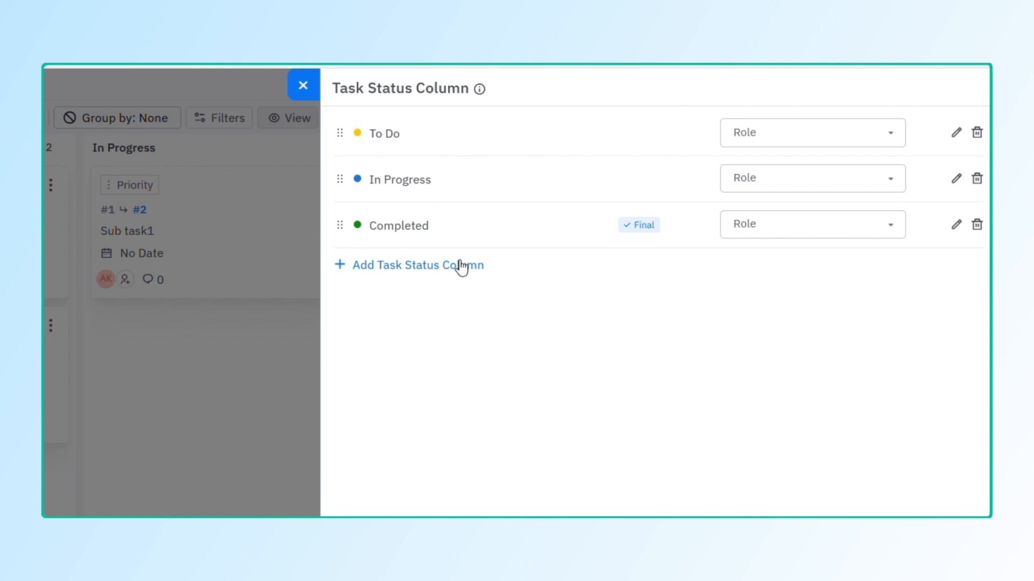
left_click(437, 266)
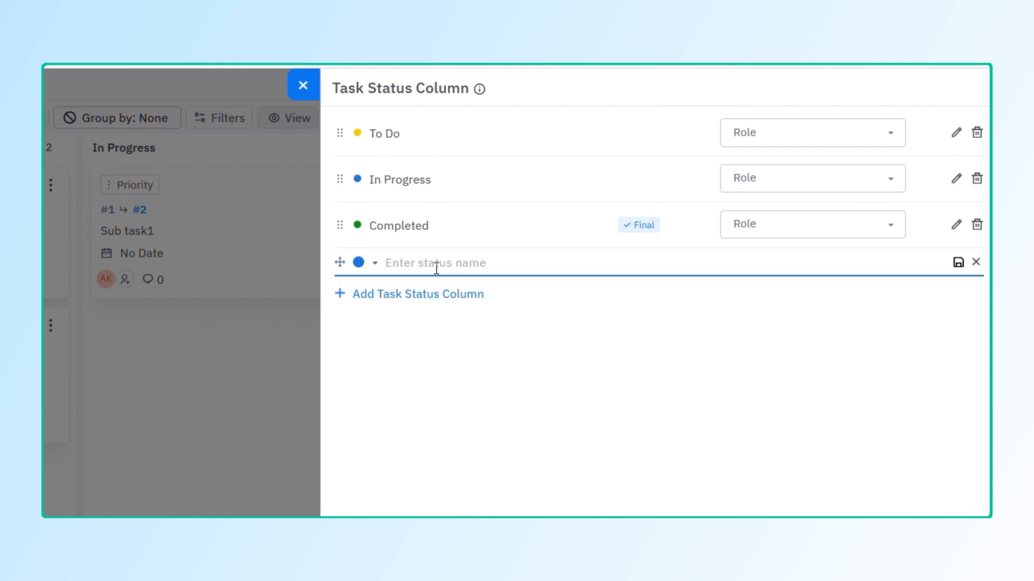
type("On hold")
left_click(957, 265)
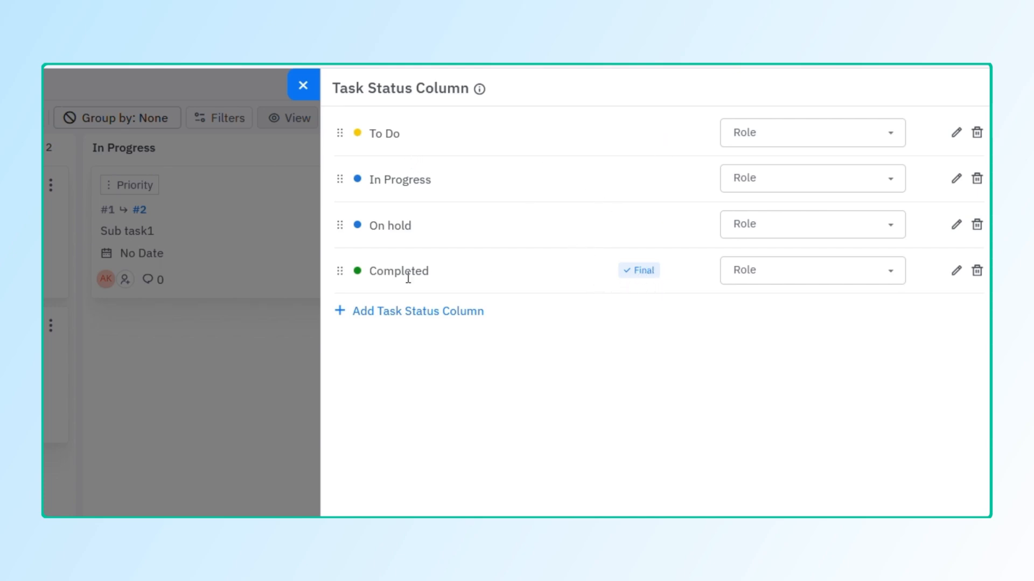
Step: Keep Completed as the final status and move Task 1 into the On Hold column
left_click(641, 227)
left_click(646, 226)
left_click(303, 85)
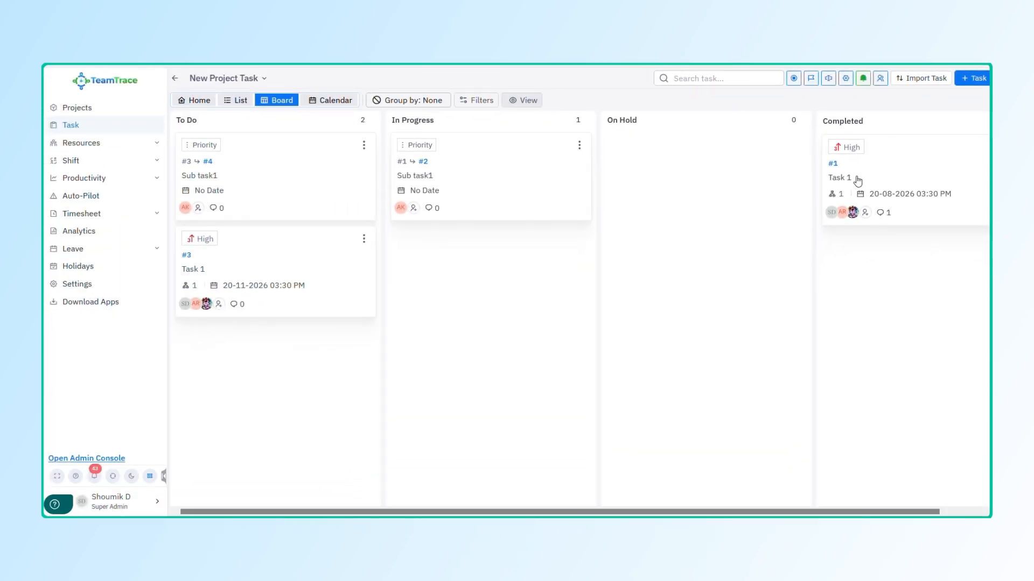
left_click_drag(272, 282, 725, 178)
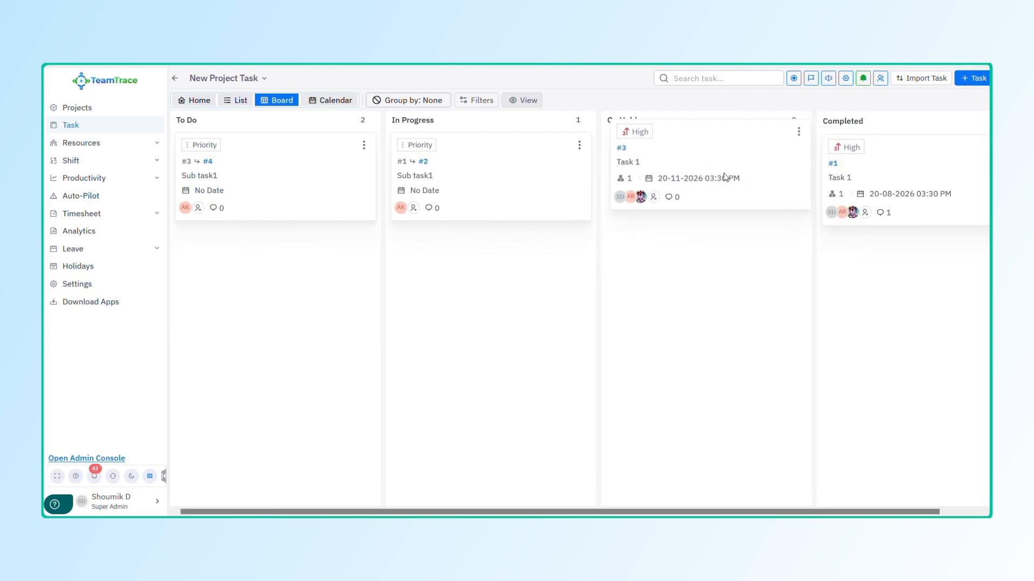
left_click(829, 81)
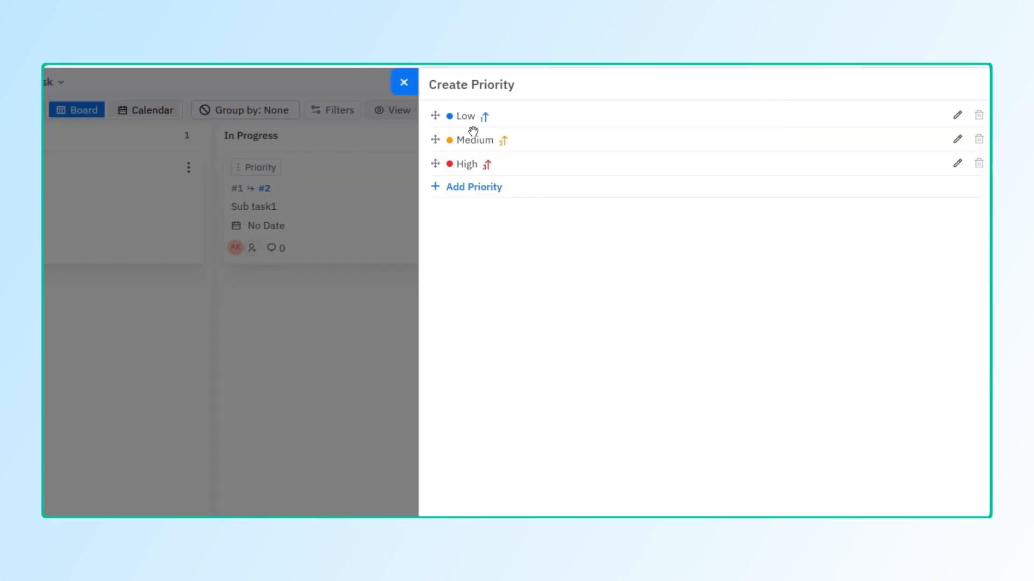
Step: Rename the Low priority, then restore its name to Low
left_click(957, 116)
key("BackSpace")
key("BackSpace")
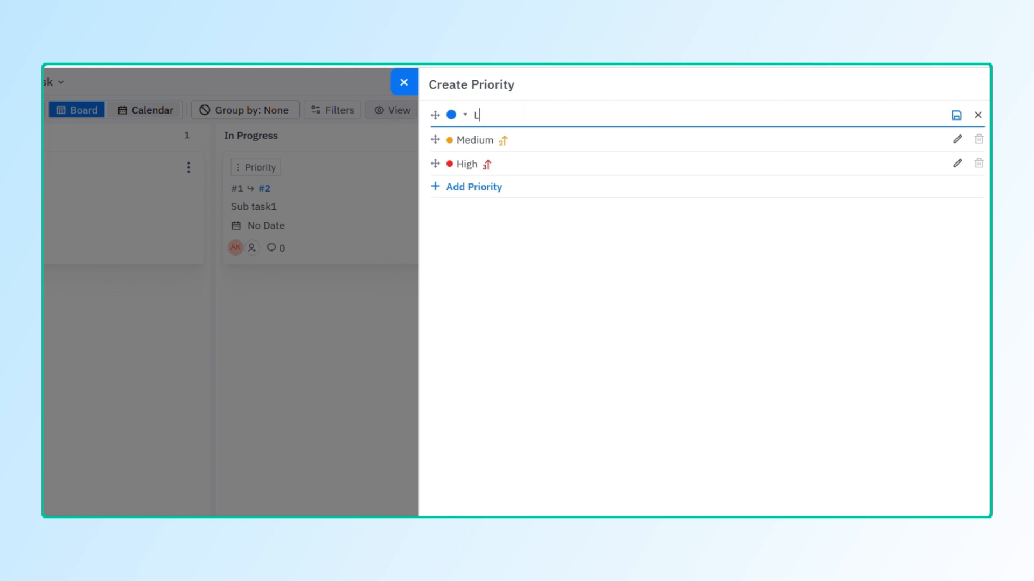
type("ess")
key("Return")
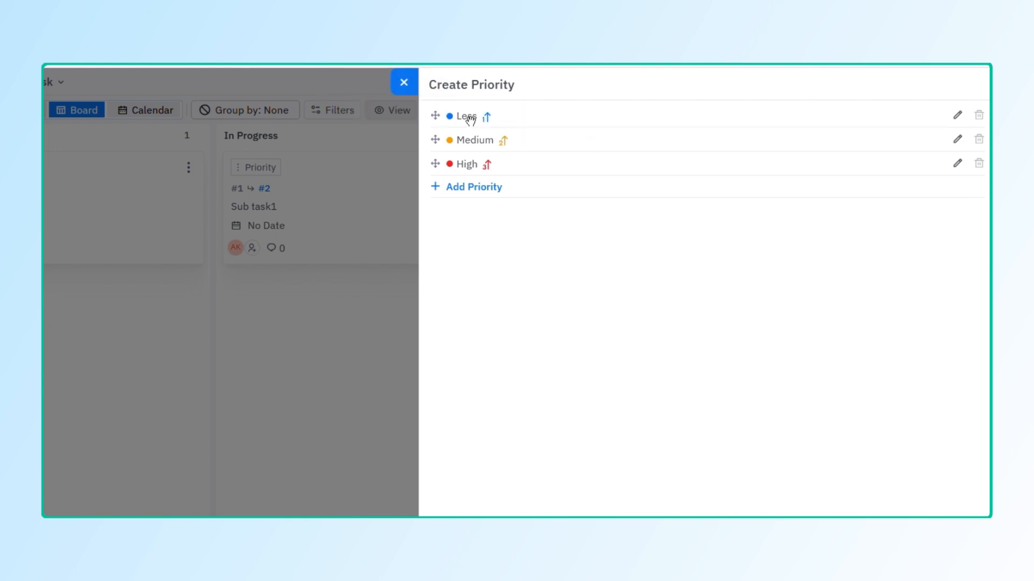
left_click(958, 116)
key("BackSpace")
key("BackSpace")
type("ow")
key("Return")
Step: Add a fourth priority level named 'Highest' after High and close the priority panel
left_click(474, 188)
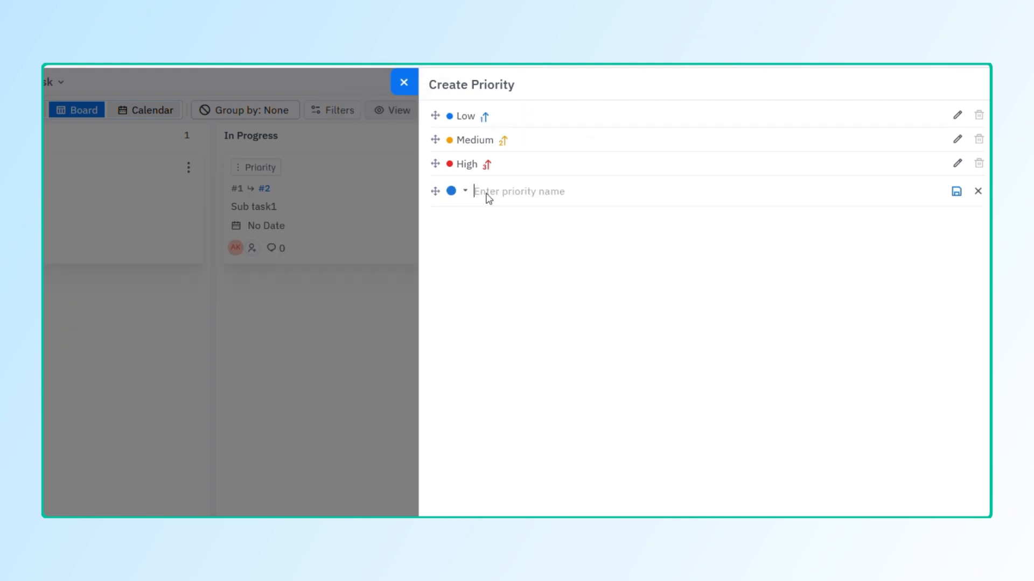
type("Highest")
key("Return")
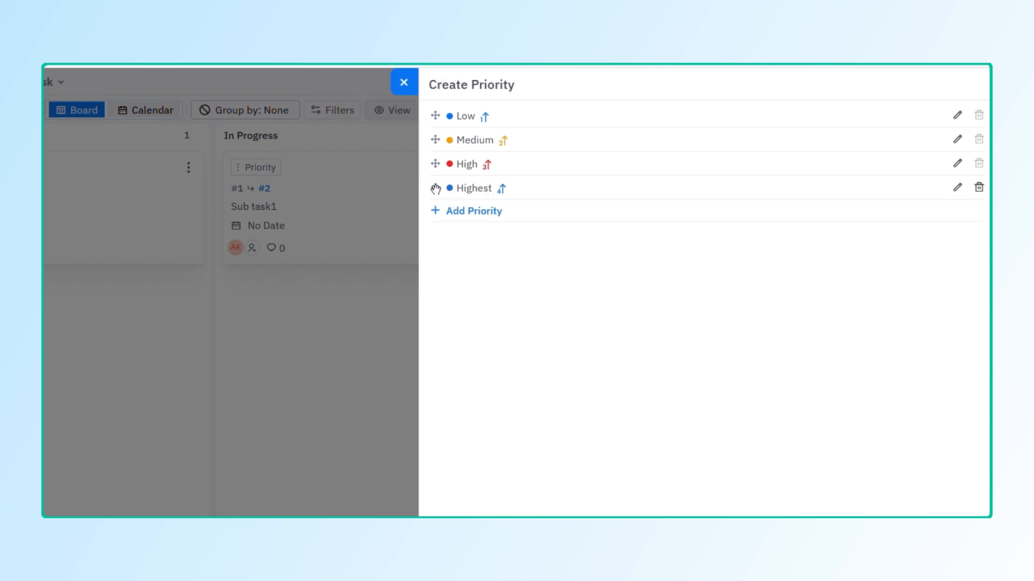
mouse_move(434, 188)
left_mouse_down()
mouse_move(431, 140)
mouse_move(442, 204)
left_mouse_up()
left_click(409, 86)
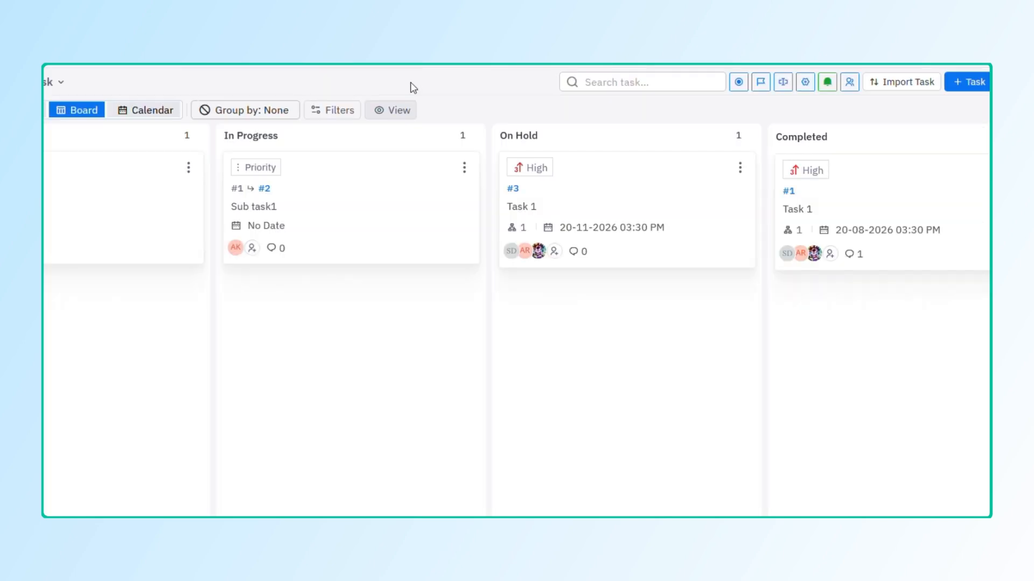
Step: Start a new custom field named New with the Boolean field type
left_click(783, 87)
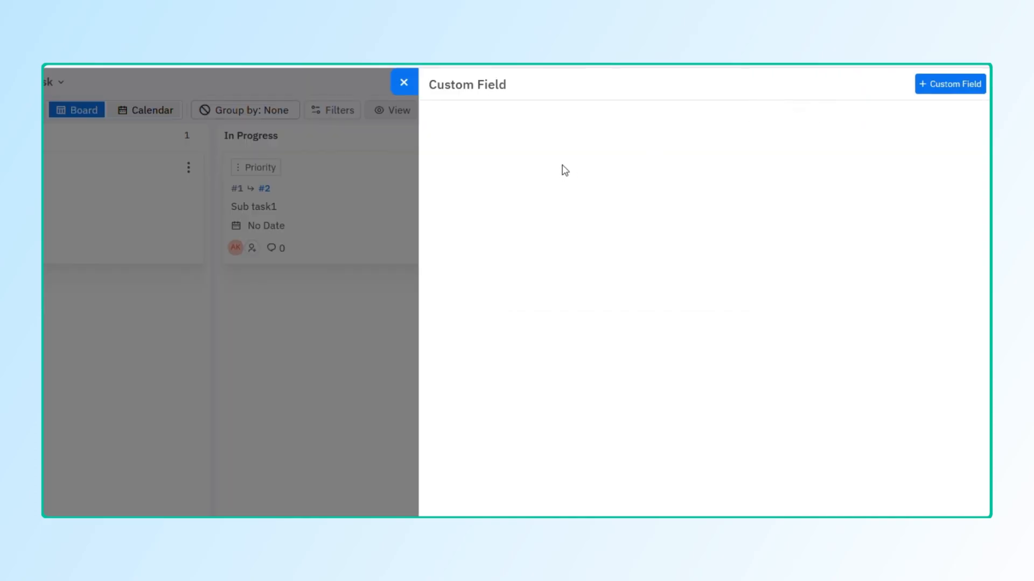
left_click(962, 86)
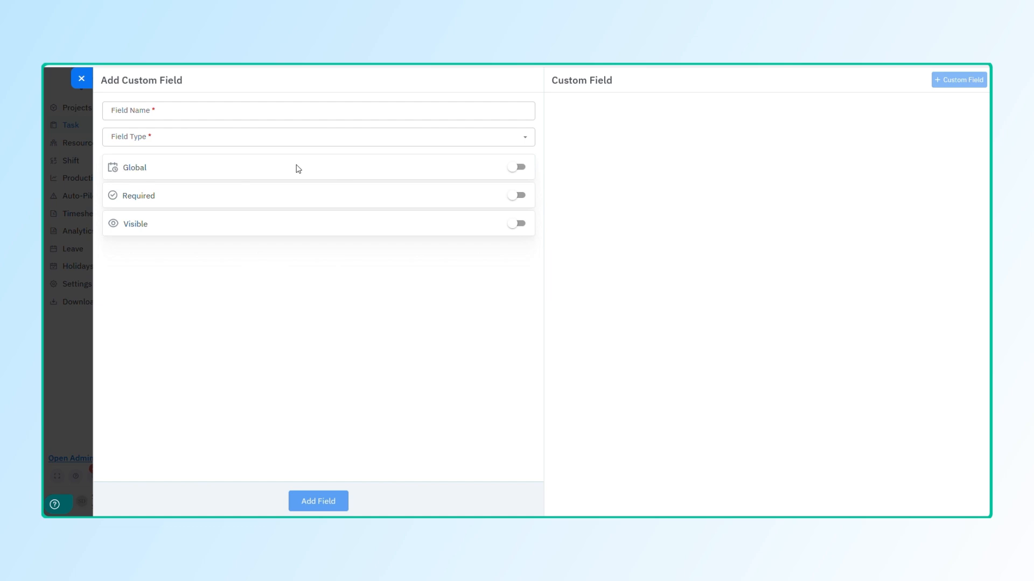
left_click(150, 111)
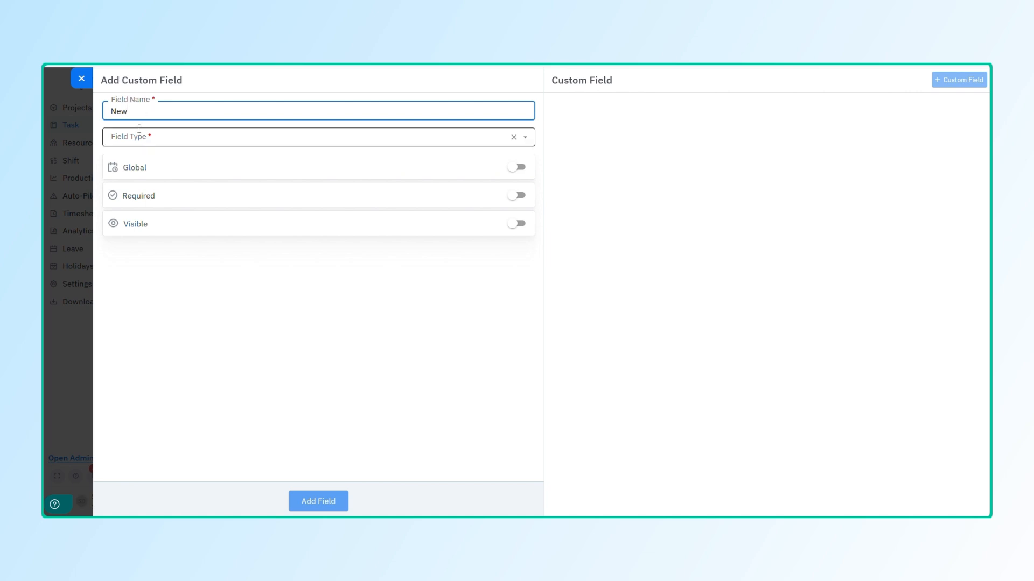
left_click(125, 141)
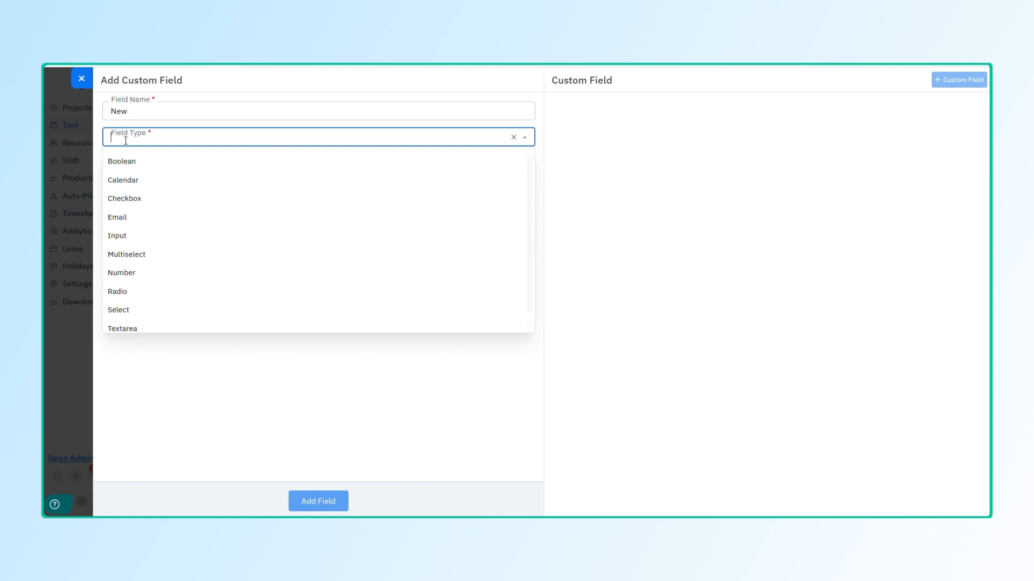
left_click(140, 164)
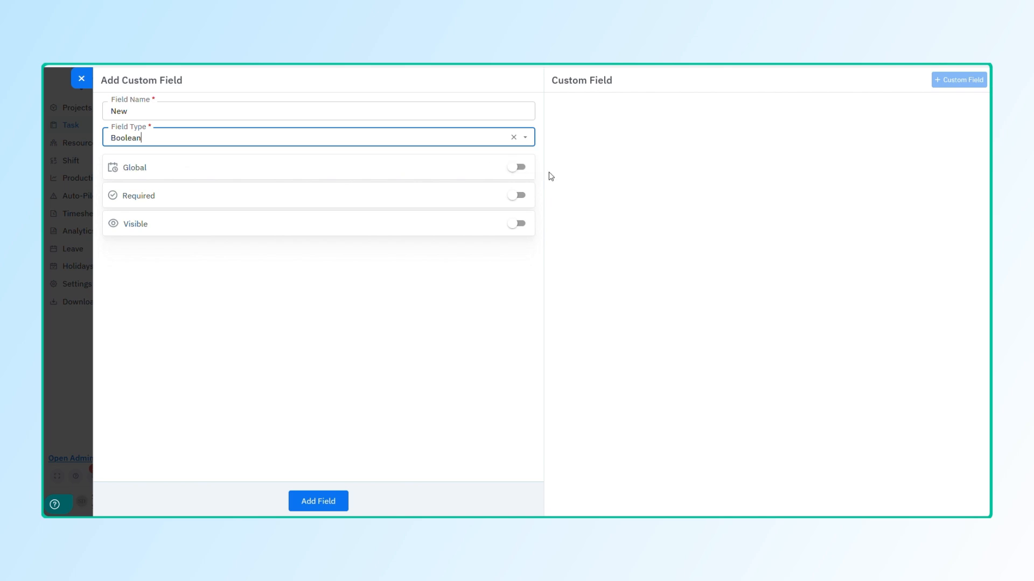
Step: Leave the global, required and visible toggles off and create the New field
left_click(517, 168)
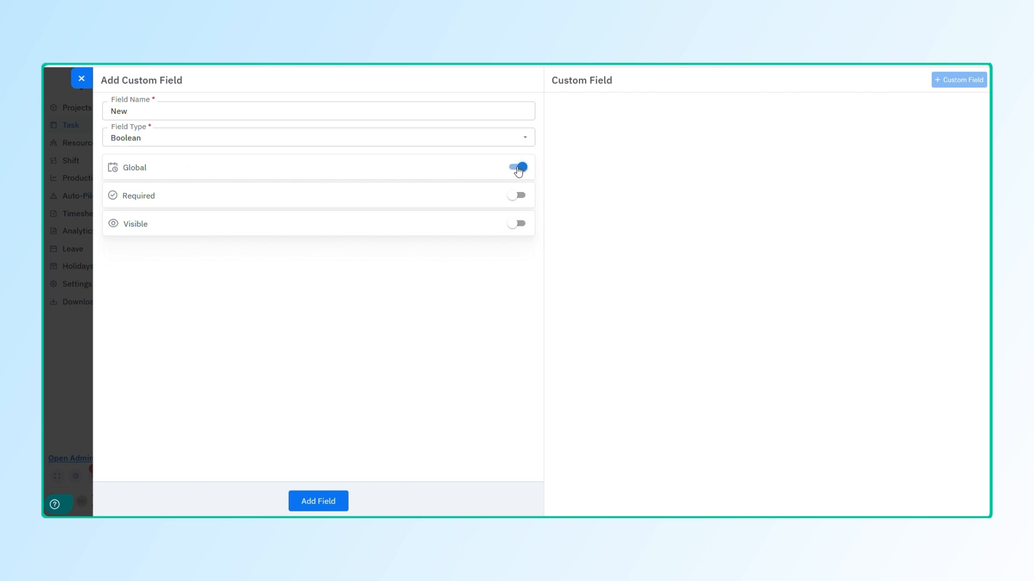
left_click(517, 169)
left_click(520, 203)
left_click(519, 202)
left_click(521, 231)
left_click(521, 231)
left_click(320, 506)
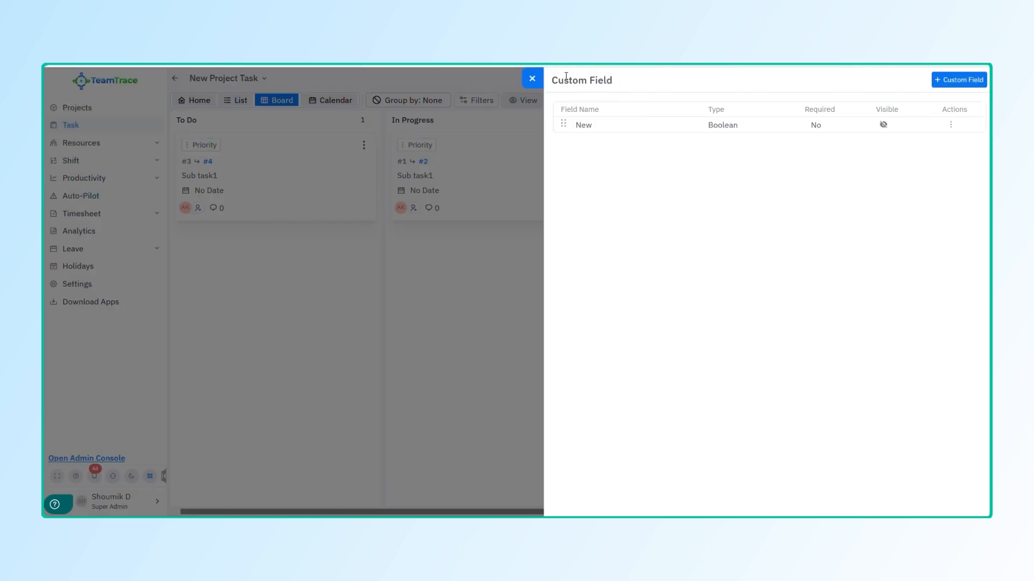
left_click(532, 83)
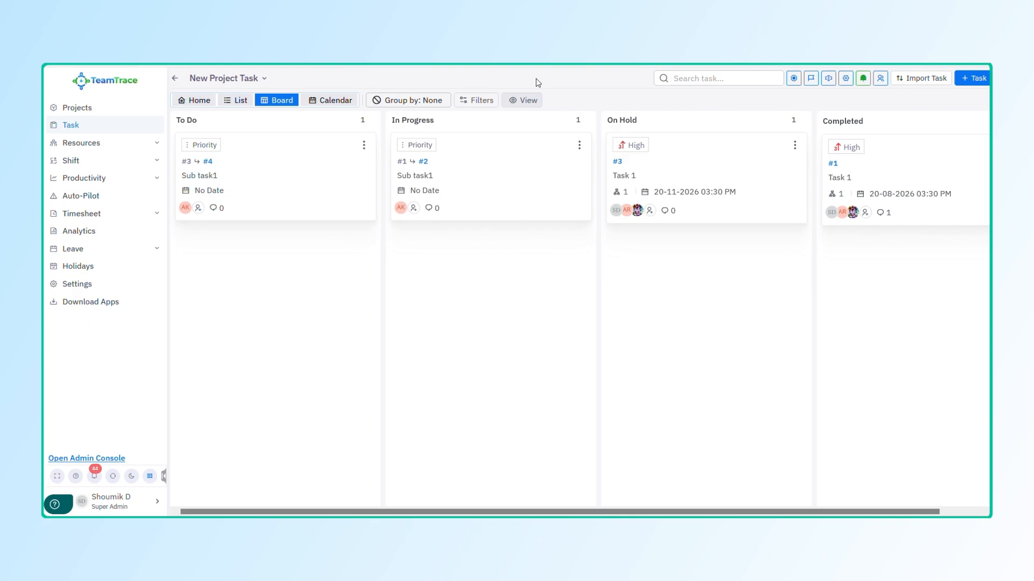
Step: Set the default task priority to Medium in board settings and save it
left_click(845, 78)
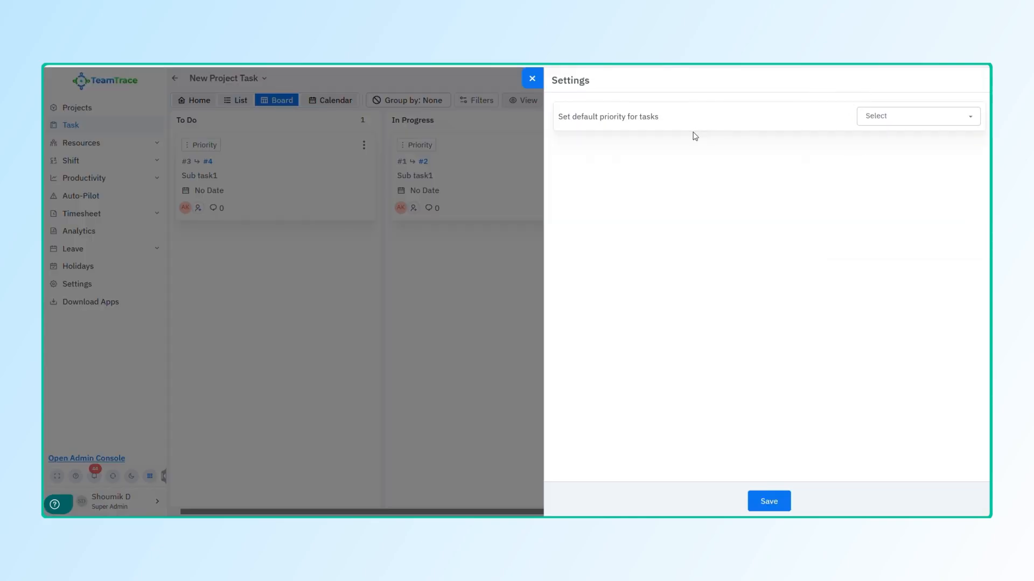
left_click(891, 118)
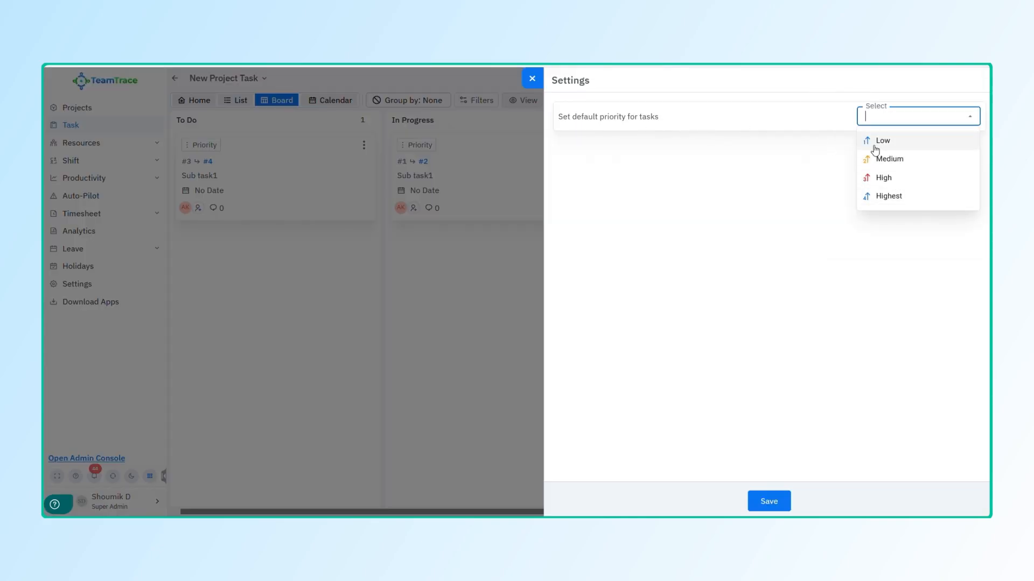
left_click(906, 160)
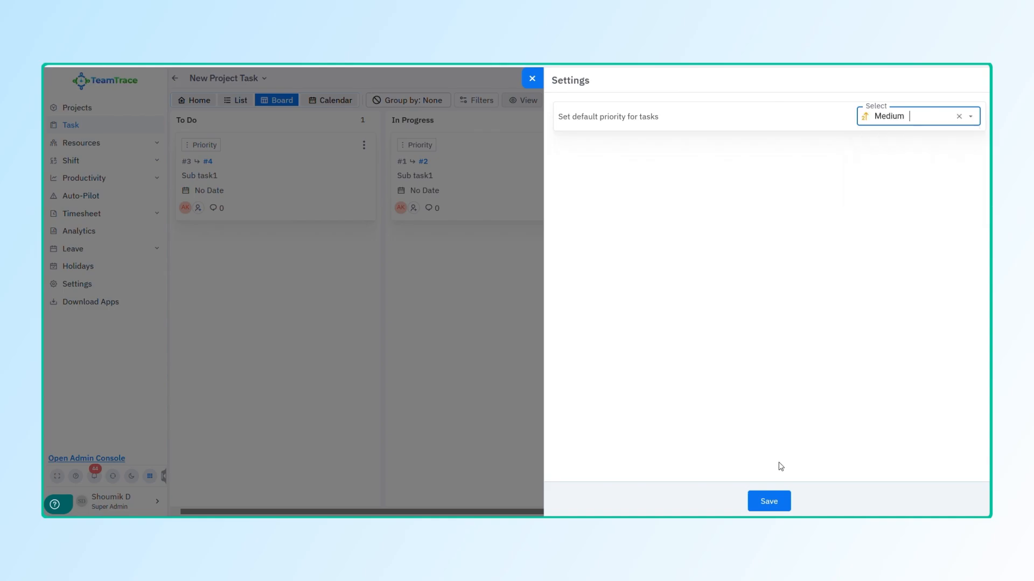
left_click(775, 503)
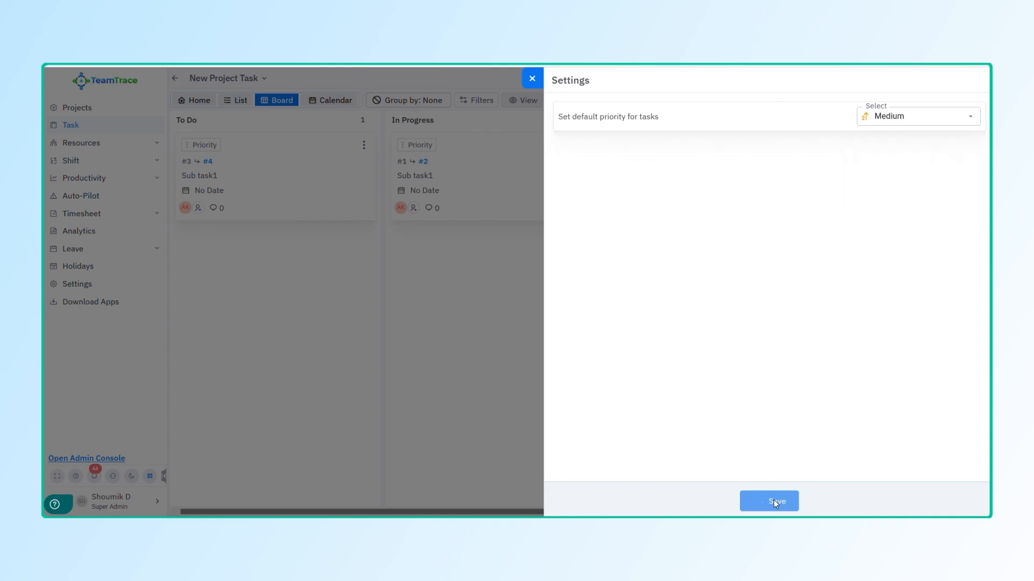
left_click(532, 77)
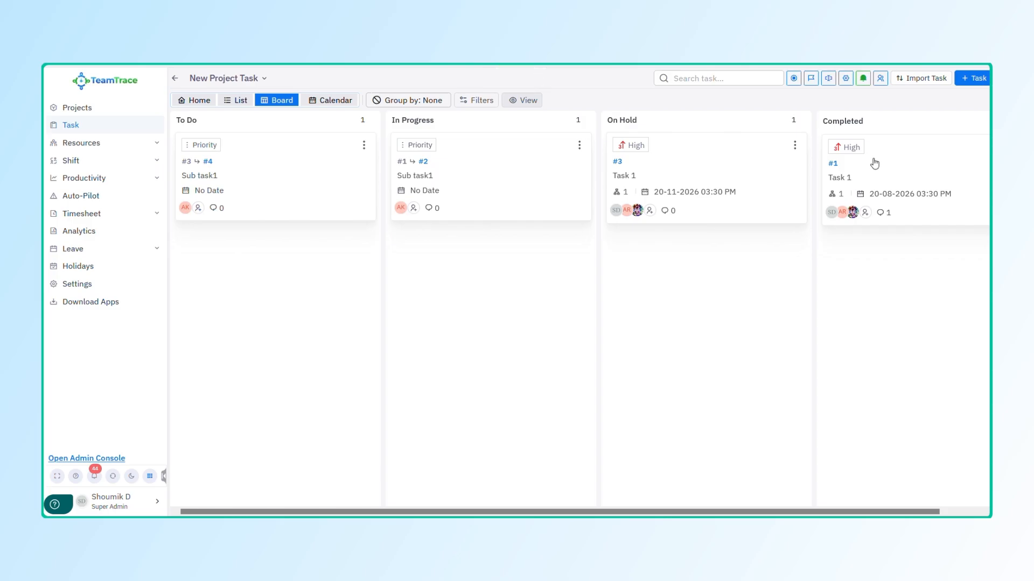
Step: In Manage People, select the person to add from the Select People list
left_click(861, 80)
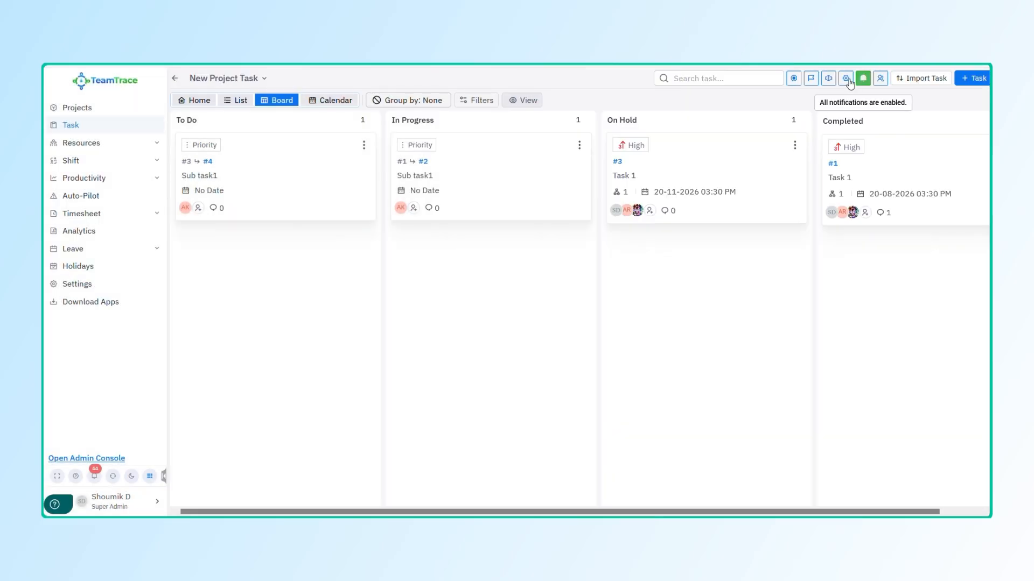
left_click(880, 78)
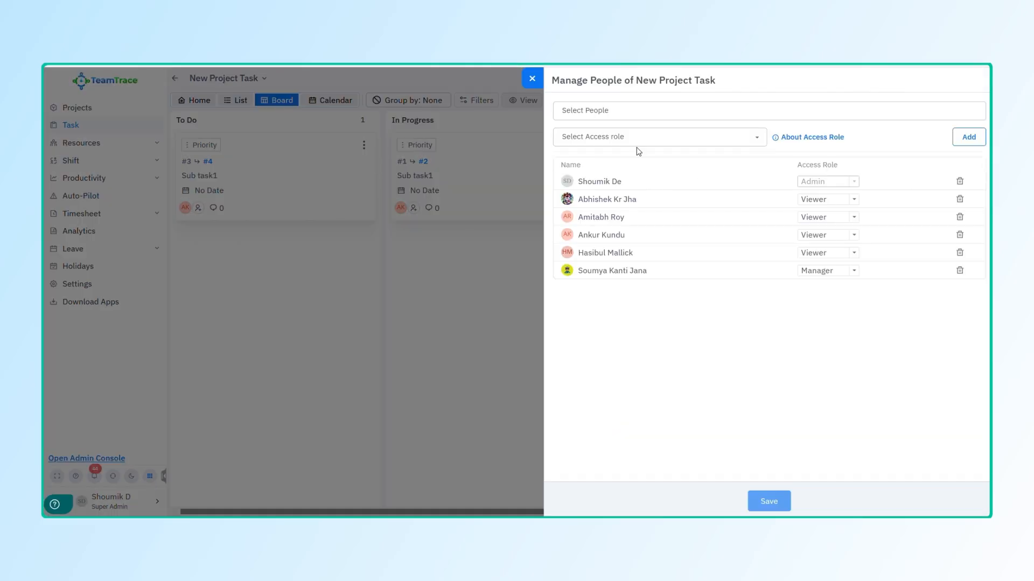
left_click(619, 111)
scroll(612, 246, "down", 2)
scroll(613, 246, "down", 2)
left_click(612, 290)
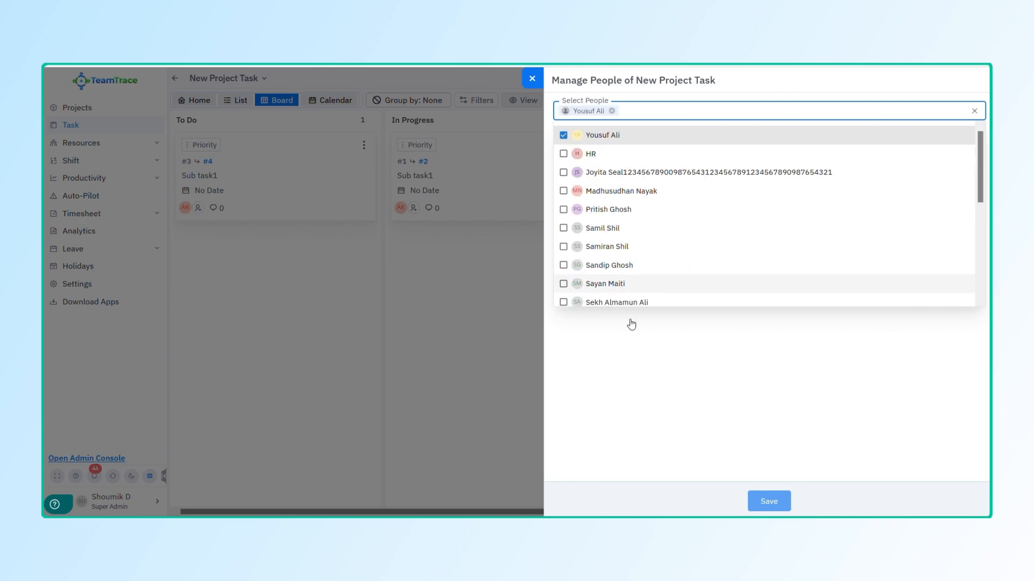
left_click(629, 323)
Step: Add the selected person with Viewer access and save the membership changes
left_click(681, 136)
left_click(653, 195)
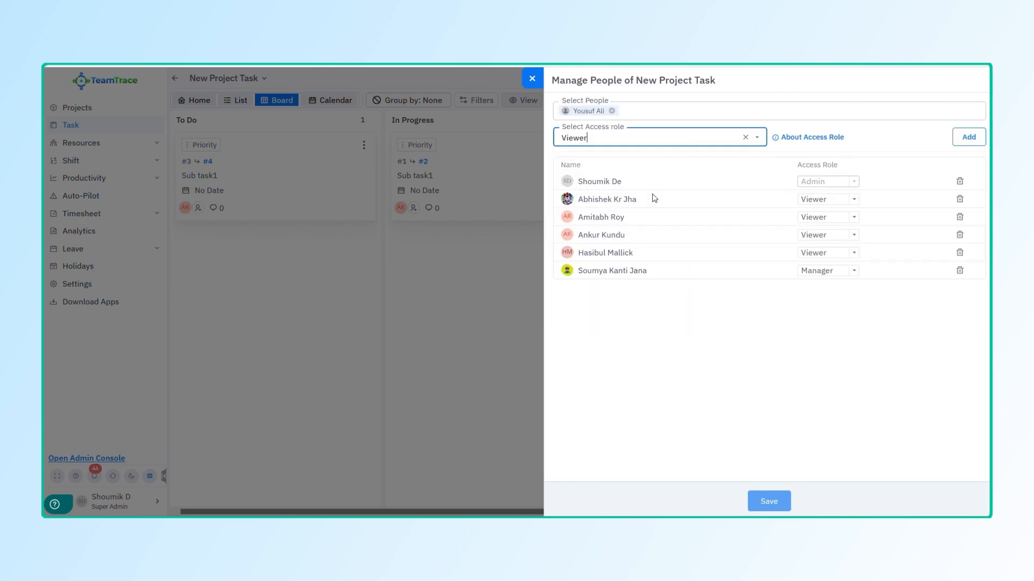
left_click(969, 137)
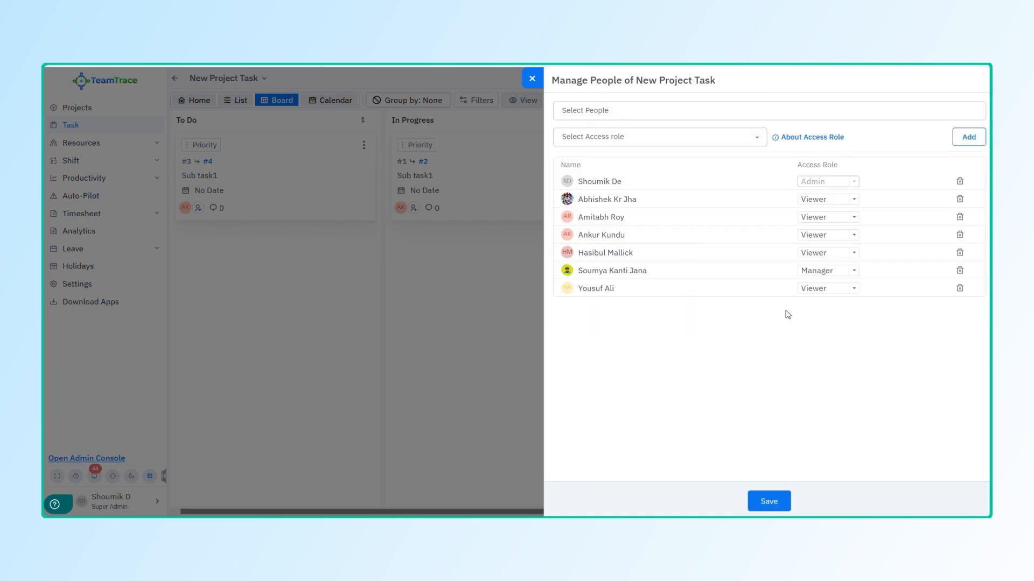
left_click(959, 217)
left_click(756, 495)
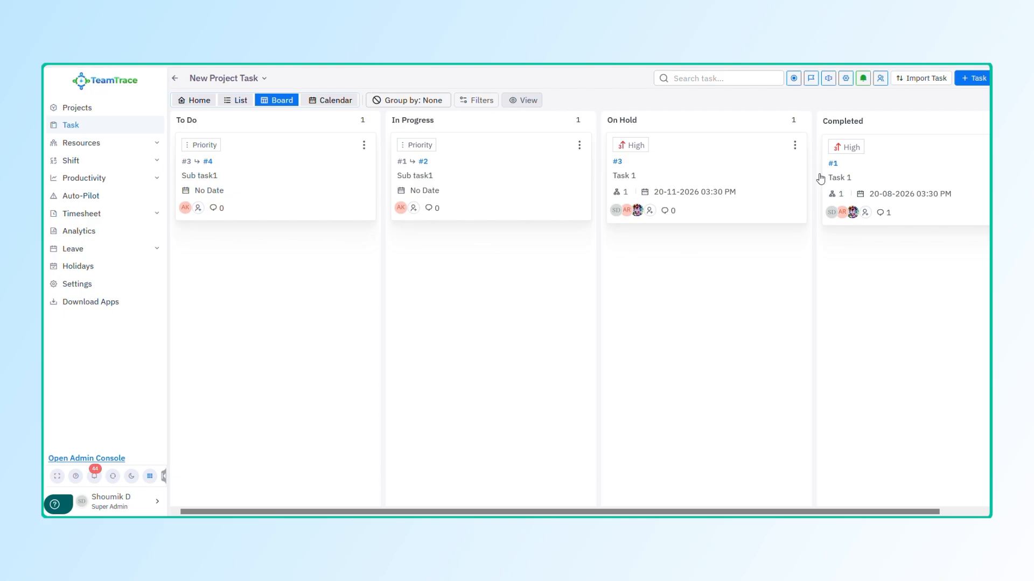